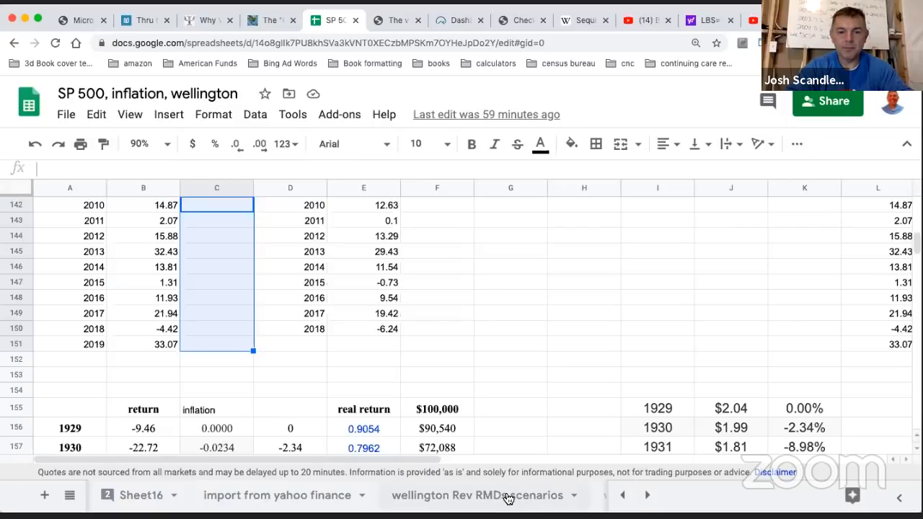
Open the "wellington Rev RMDs scenarios" sheet and look over its reverse RMD table and the withdrawal scenario summaries beside it
click(505, 495)
scroll(454, 317, up, 5)
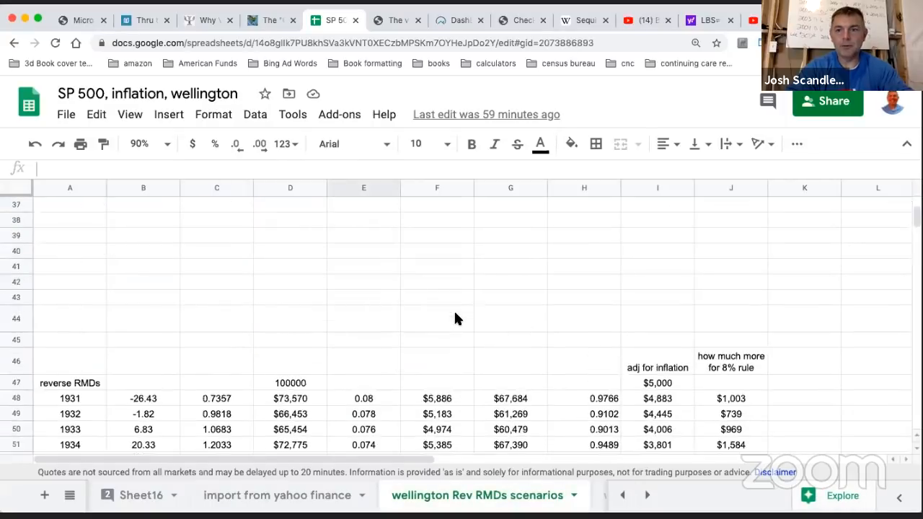
scroll(455, 318, right, 5)
scroll(455, 317, down, 4)
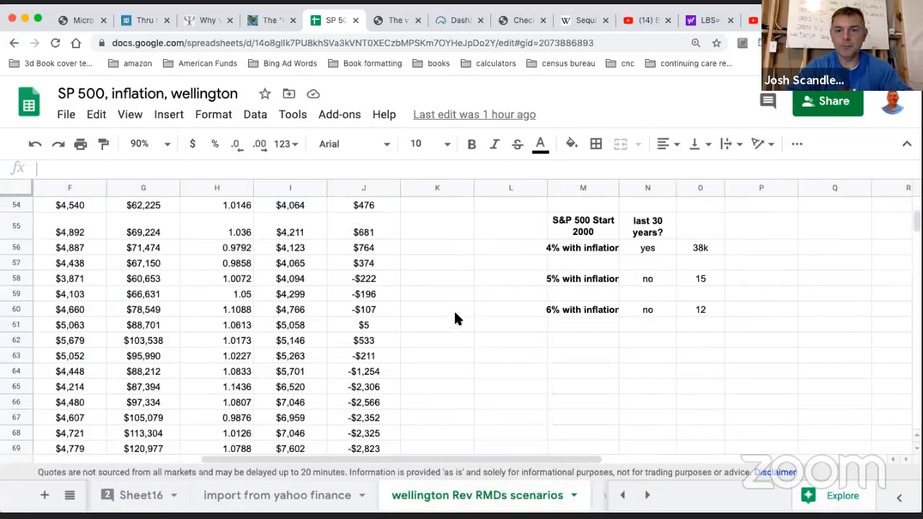
scroll(454, 317, up, 15)
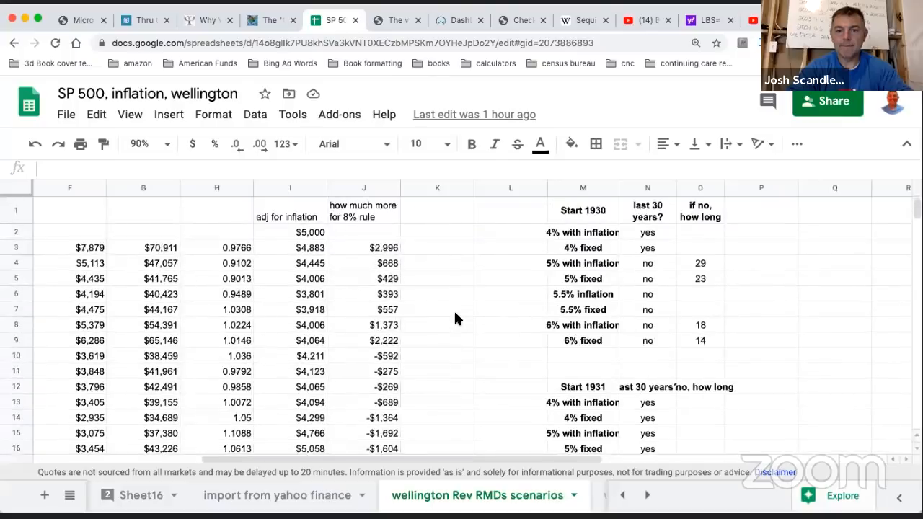
Open the "wellington reverse RMDs" sheet and examine its yearly table starting in 1966, including the inflation and difference columns
click(647, 495)
click(647, 495)
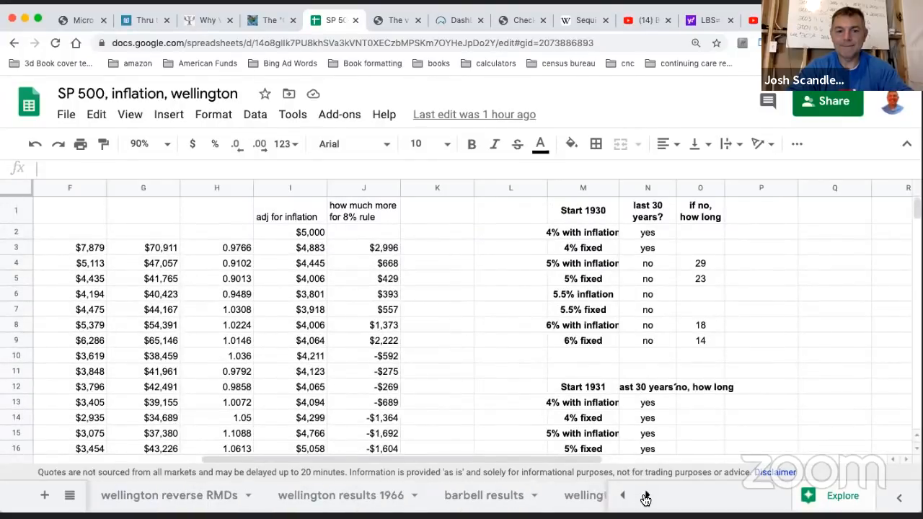
click(216, 496)
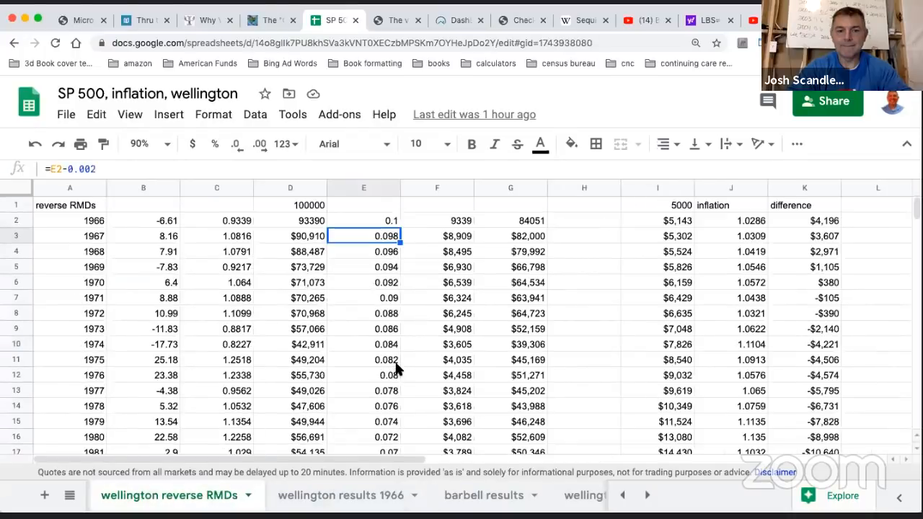
scroll(396, 366, down, 20)
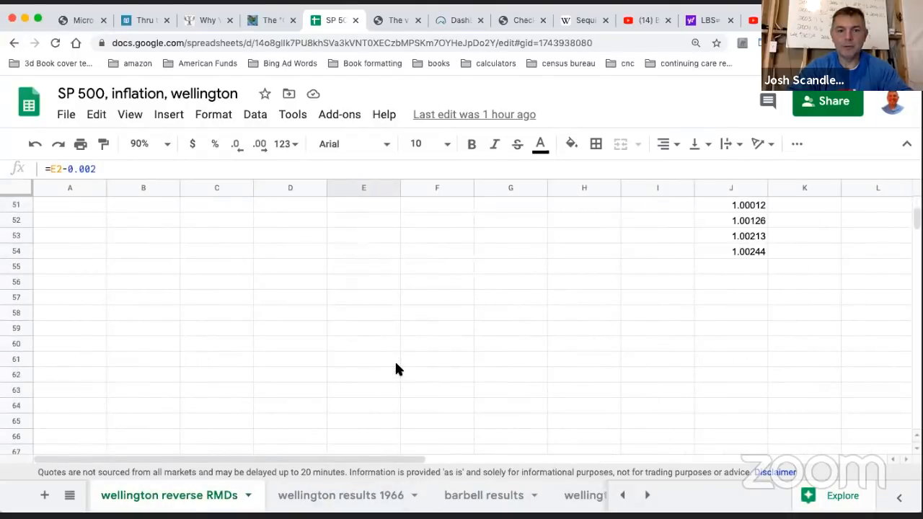
scroll(395, 366, up, 20)
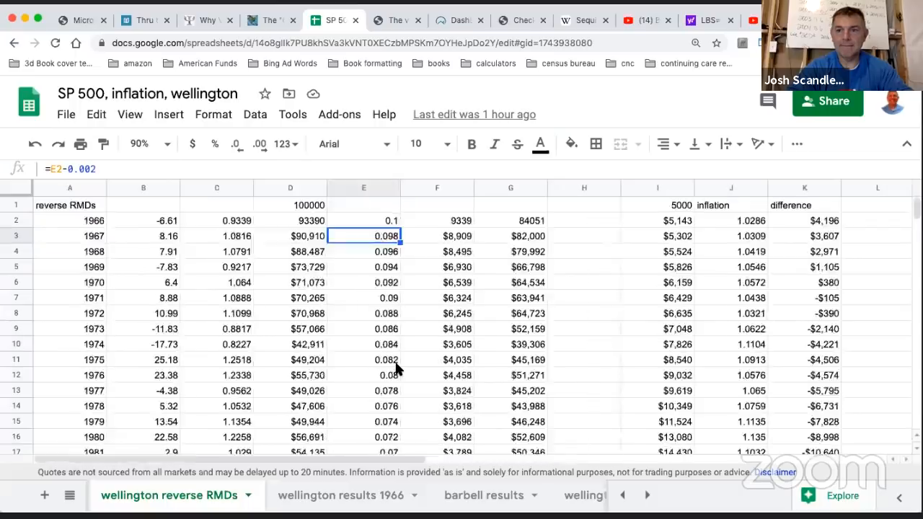
scroll(396, 369, right, 10)
scroll(396, 370, left, 3)
scroll(396, 368, down, 20)
scroll(396, 368, up, 20)
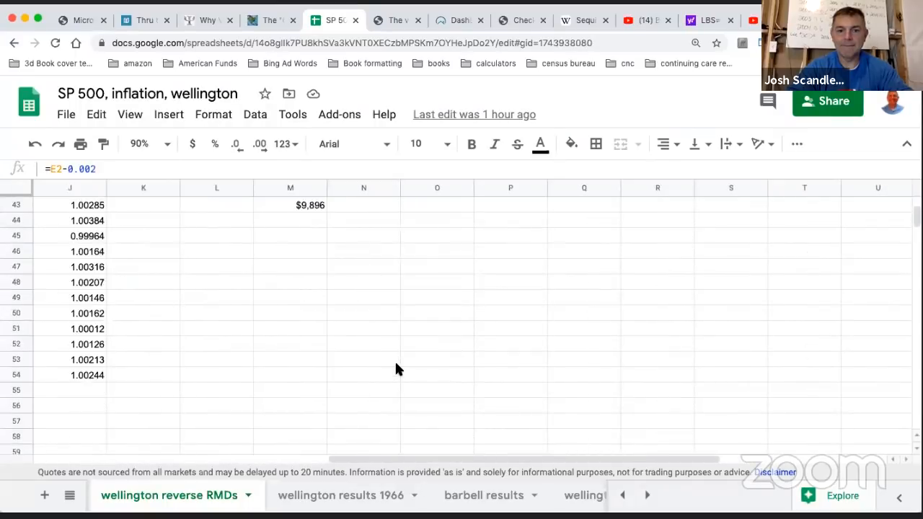
scroll(396, 368, left, 10)
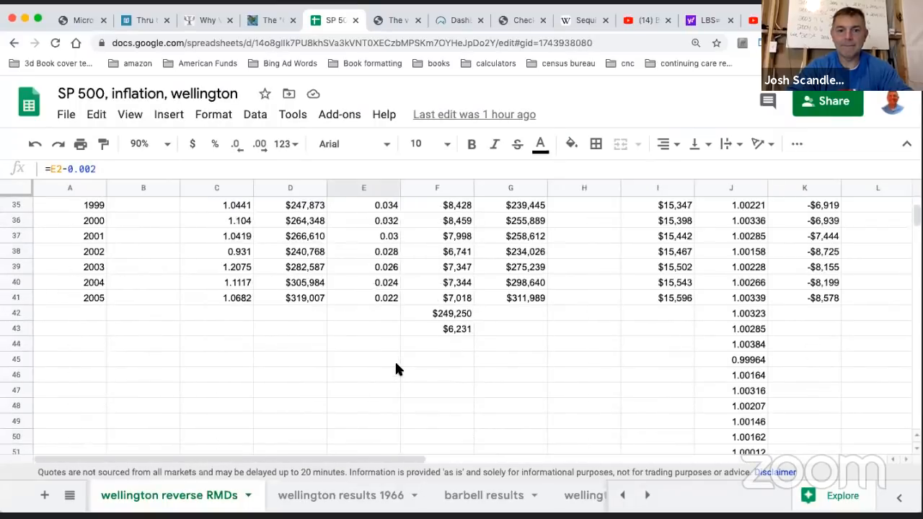
Open the "wellington vs. SP results" sheet and review the yes/no withdrawal results for Wellington and the S&P 500
click(647, 497)
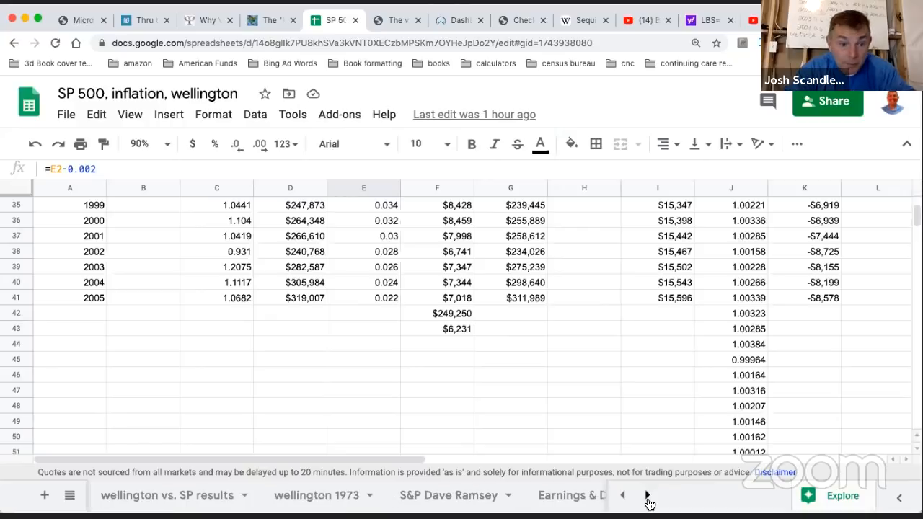
click(150, 495)
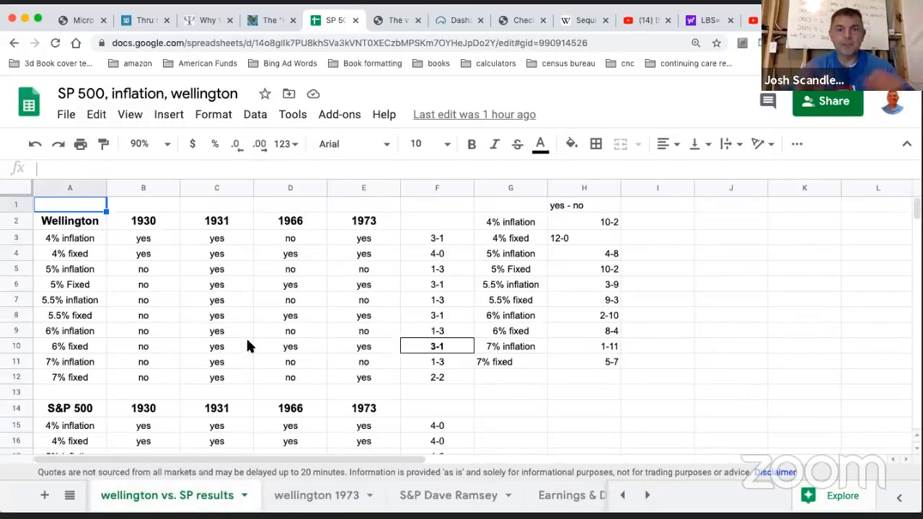
scroll(246, 345, down, 2)
scroll(247, 346, down, 3)
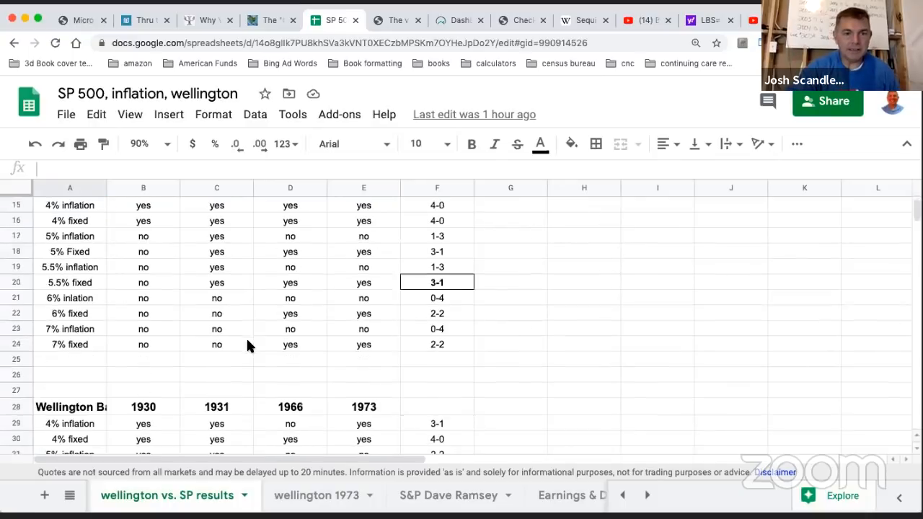
scroll(246, 346, down, 7)
scroll(247, 346, up, 12)
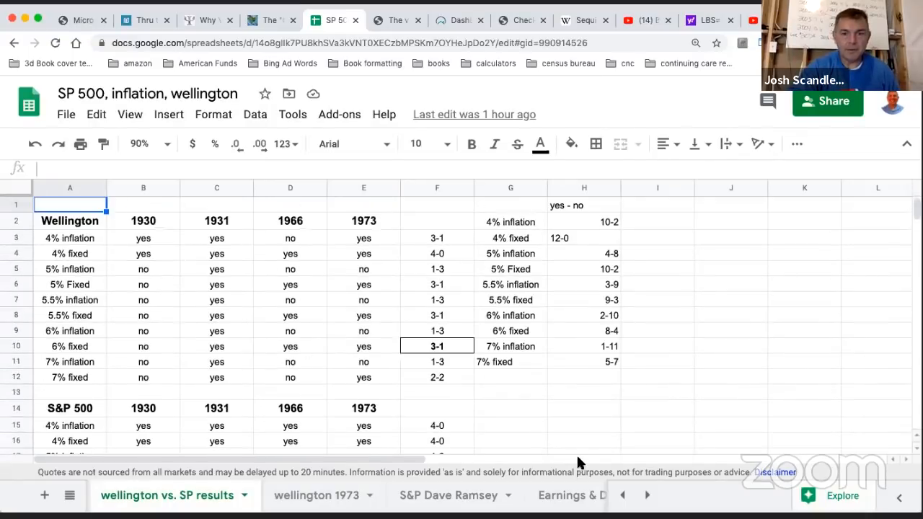
Return to the "wellington Rev RMDs scenarios" sheet and compare the reverse RMD table starting in 1930 with the Start 1930 scenario summary
click(646, 496)
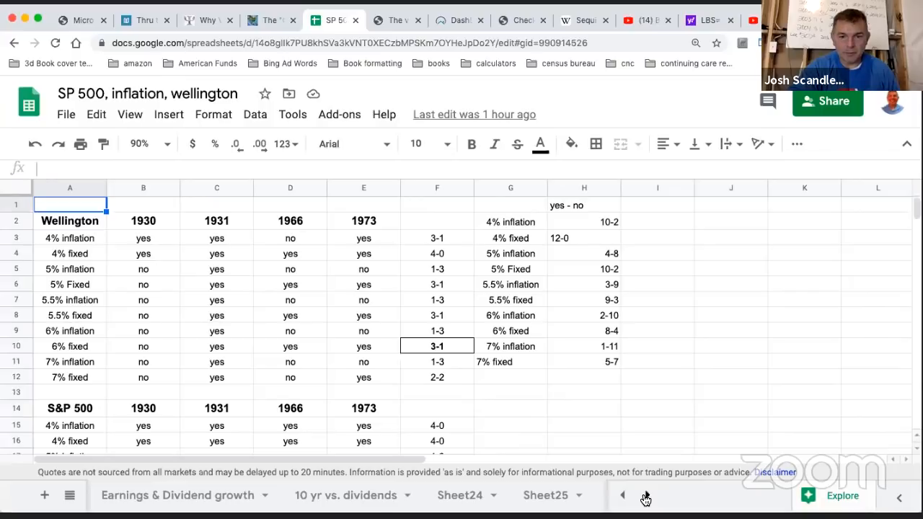
click(645, 496)
click(622, 496)
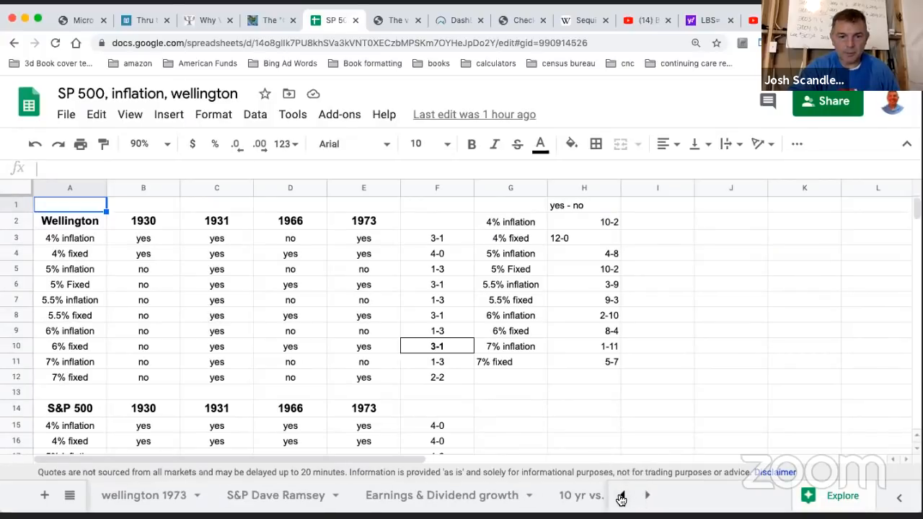
click(622, 497)
click(622, 497)
click(622, 497)
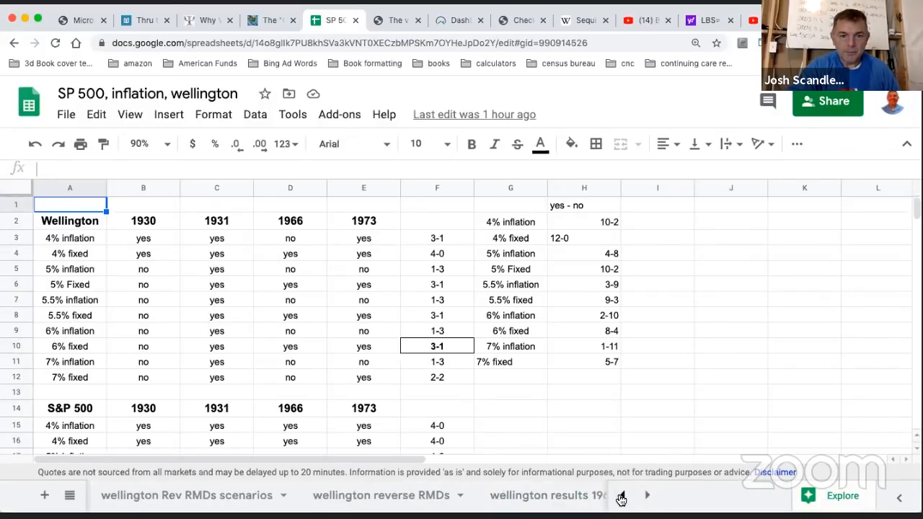
click(210, 496)
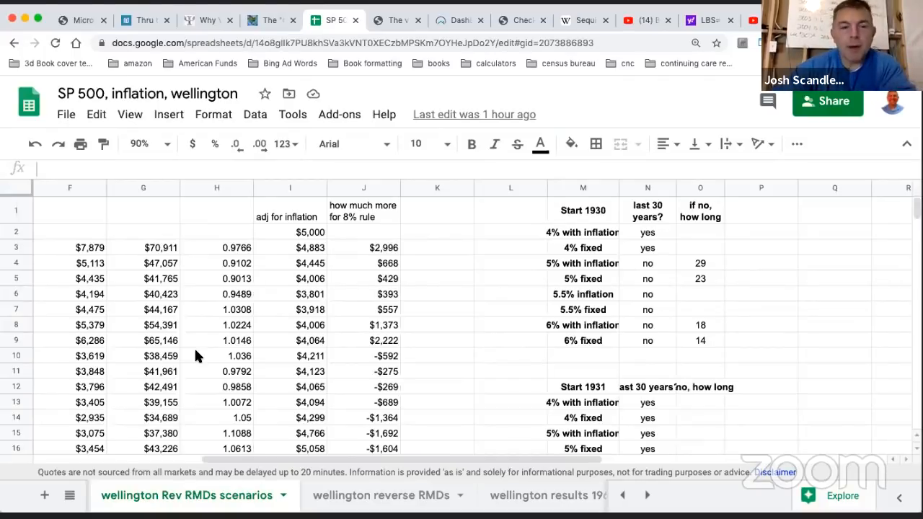
scroll(200, 354, left, 5)
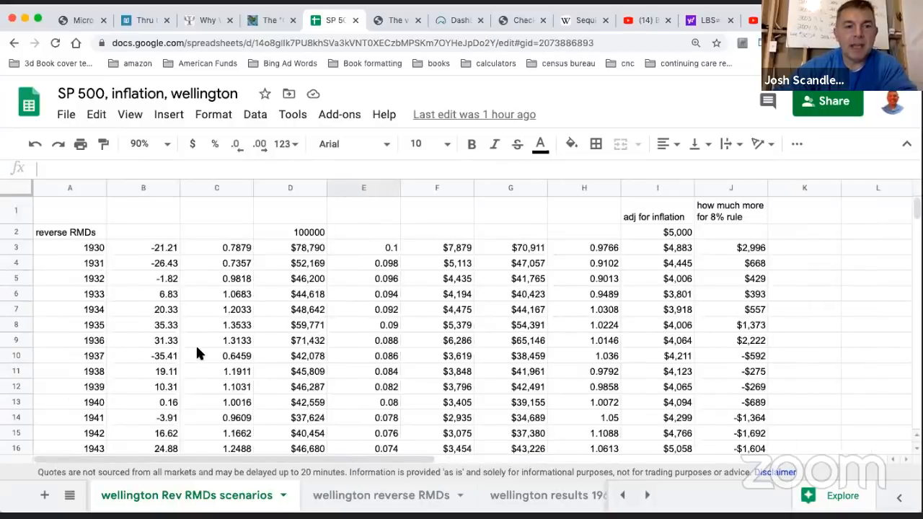
scroll(197, 348, right, 5)
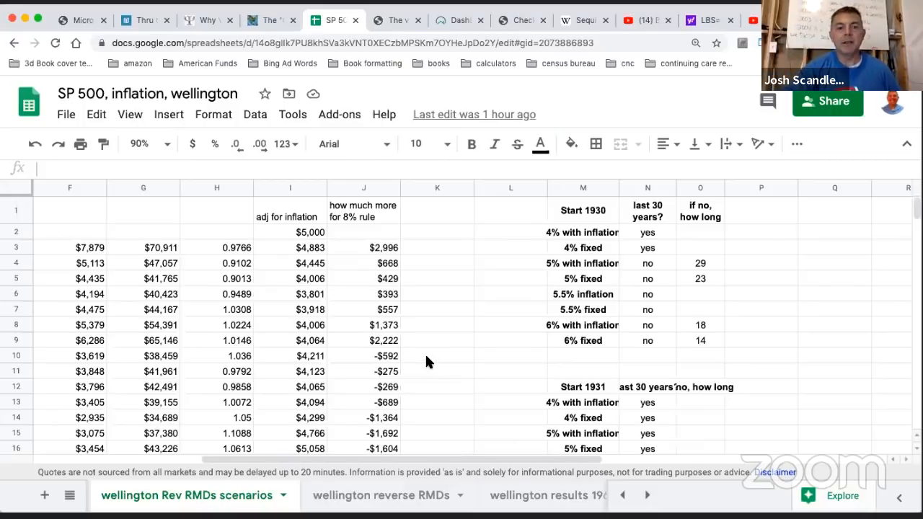
scroll(425, 361, left, 5)
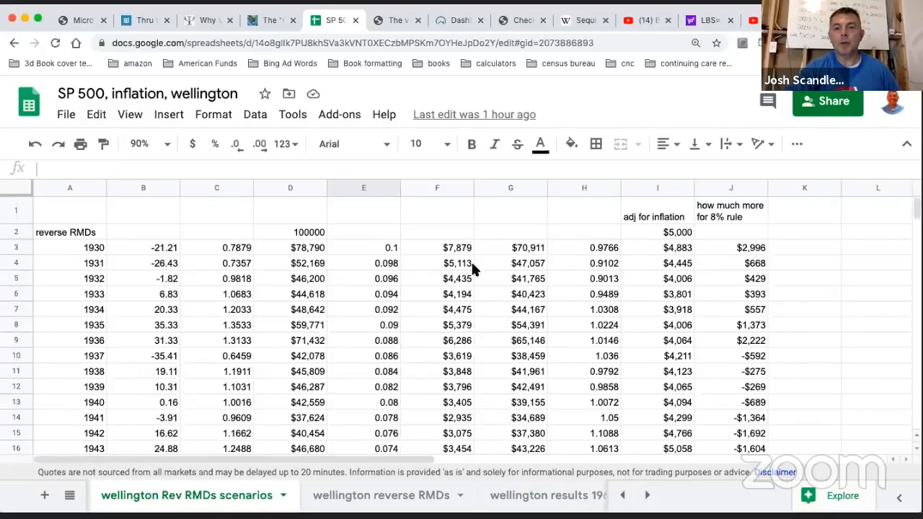
Inspect the declining withdrawal rates and their formulas in column E for 1930 through 1934
click(388, 252)
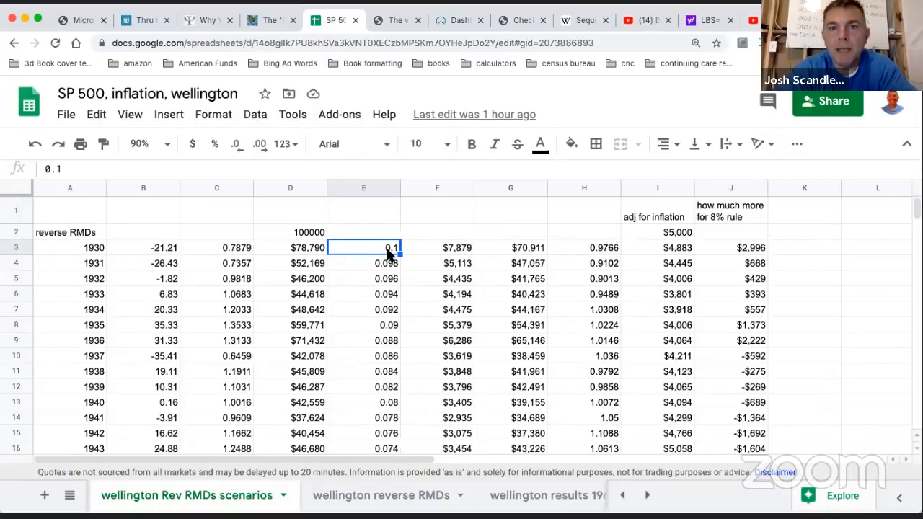
click(388, 265)
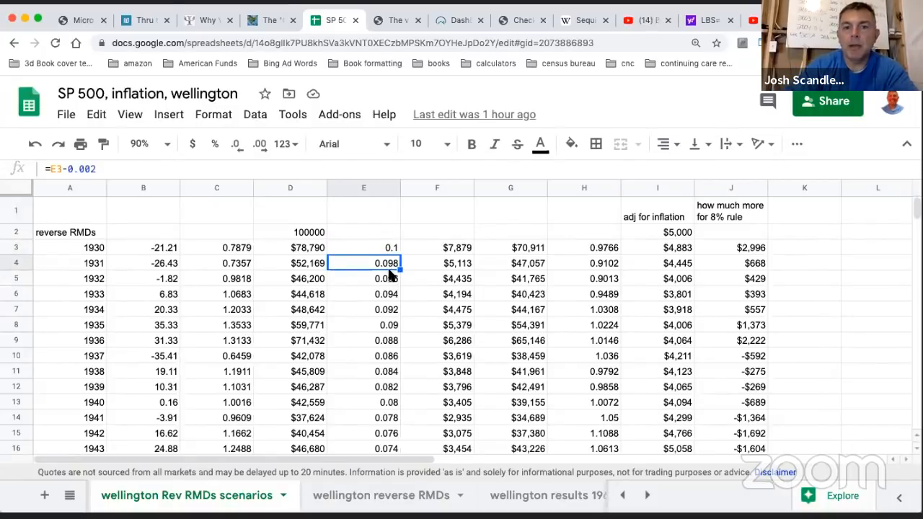
click(389, 281)
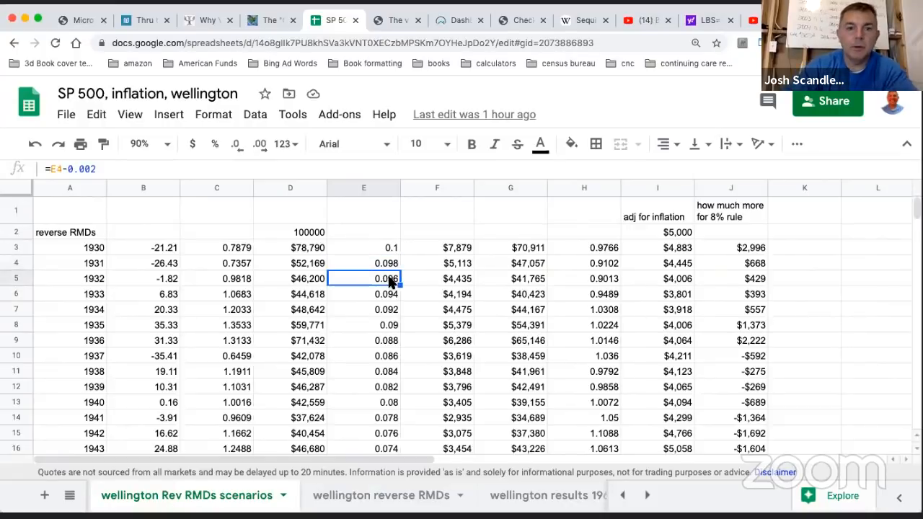
click(383, 265)
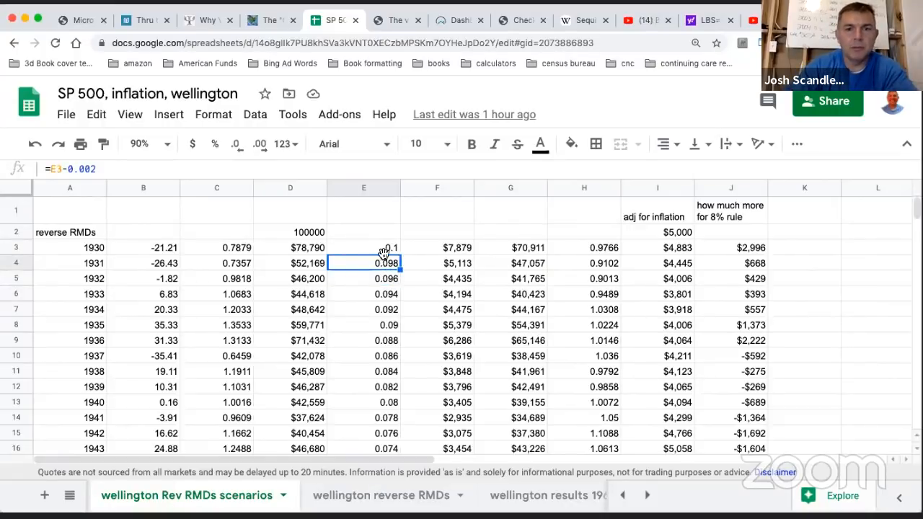
click(386, 248)
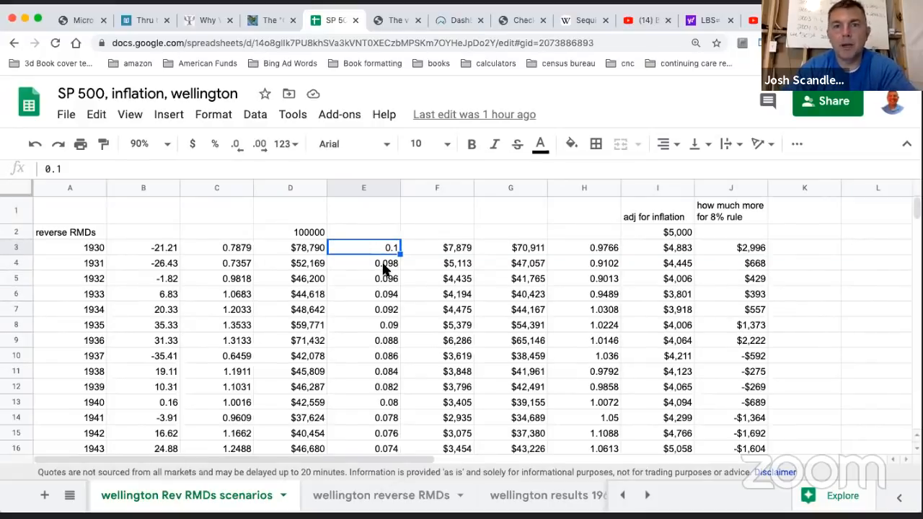
key(Down)
key(Down)
key(Down)
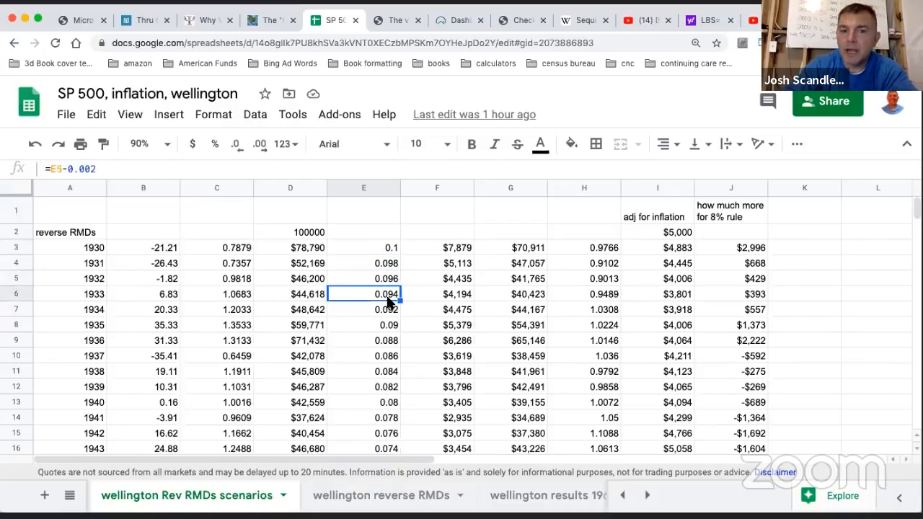
key(Down)
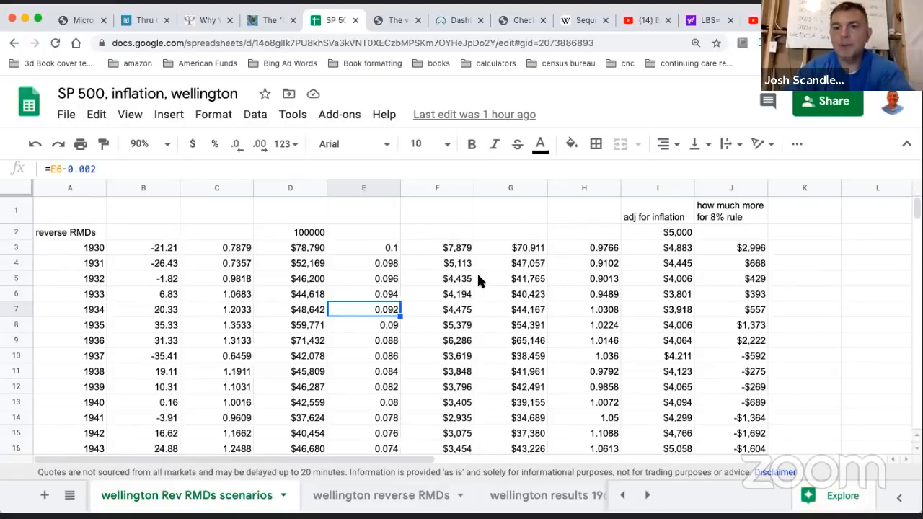
click(383, 252)
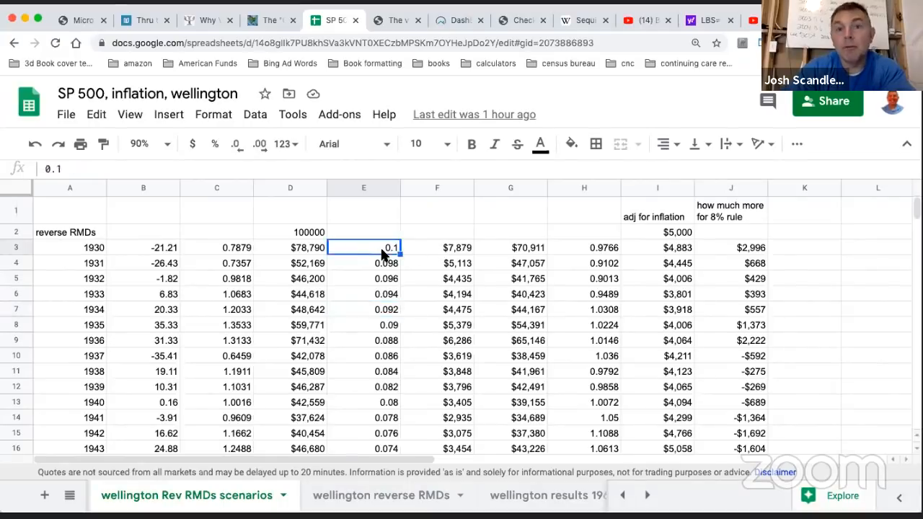
click(384, 266)
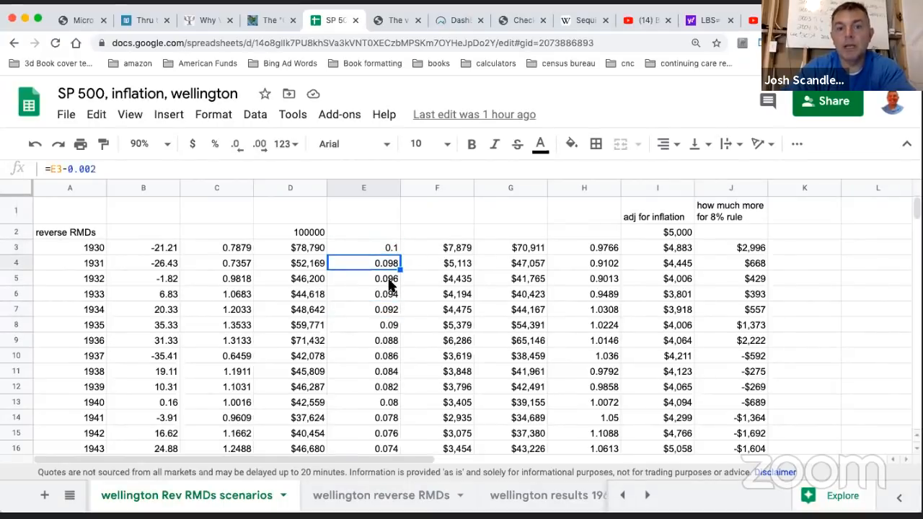
click(390, 284)
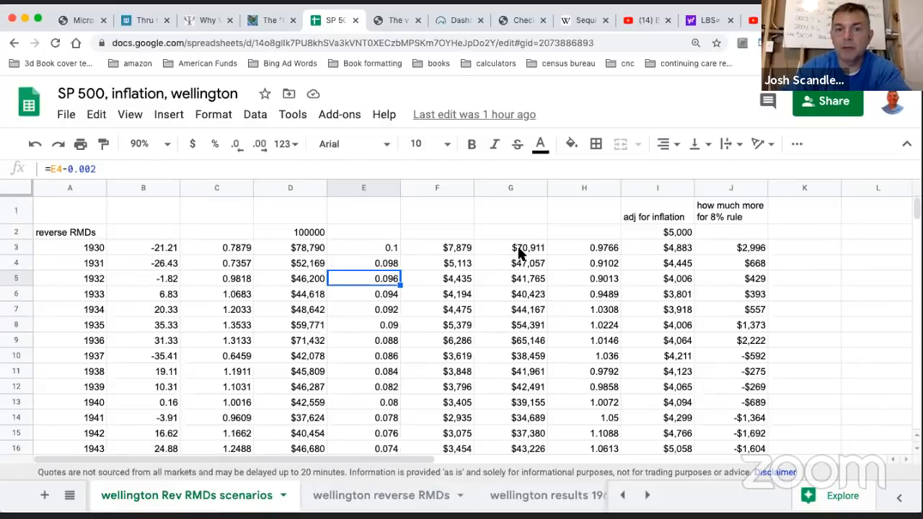
Trace the 1930 withdrawal calculation through the year, starting balance, return factor, resulting balance, withdrawal rate and withdrawal amount cells
click(97, 248)
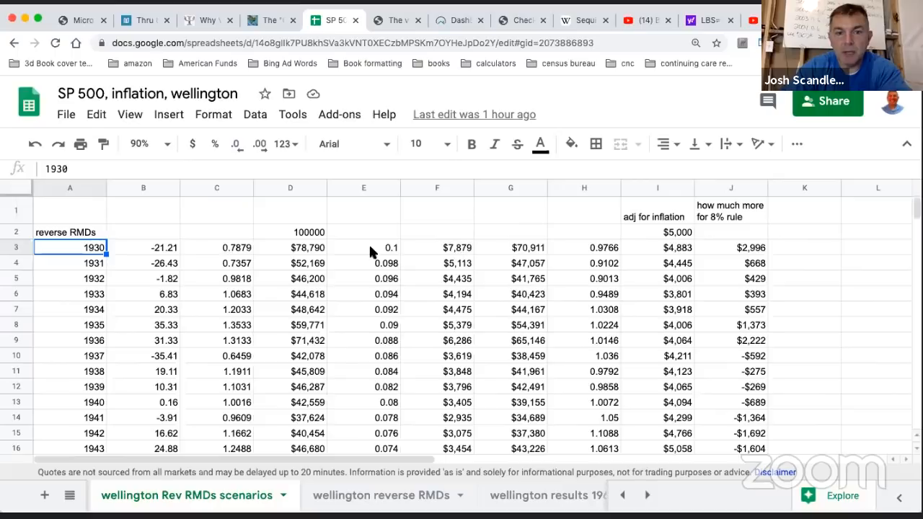
click(308, 234)
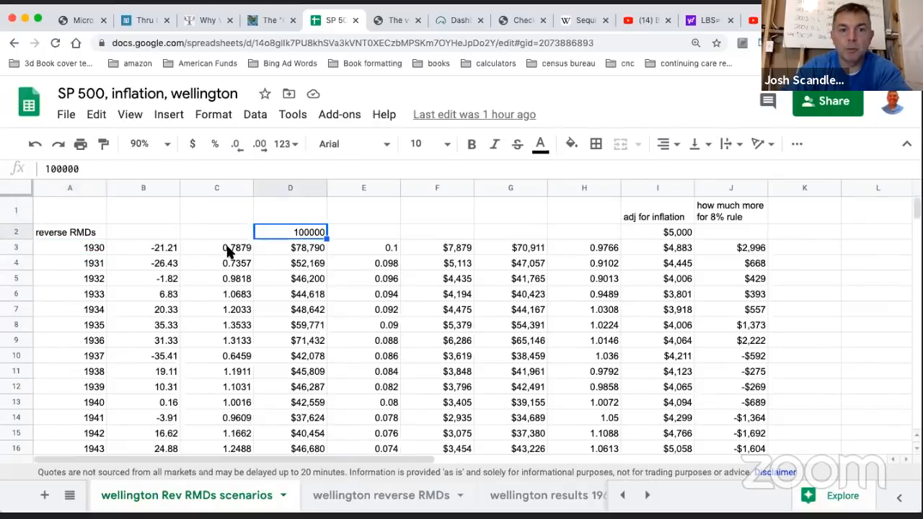
click(227, 249)
click(303, 248)
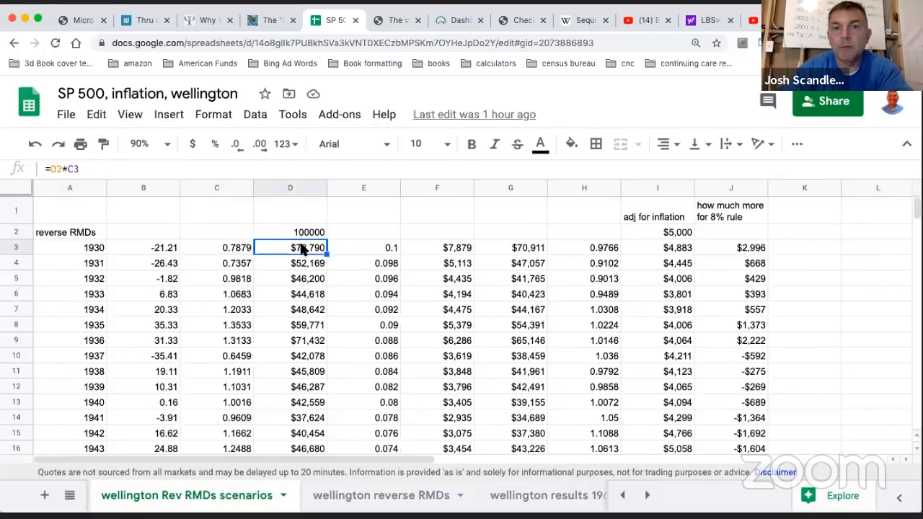
click(382, 252)
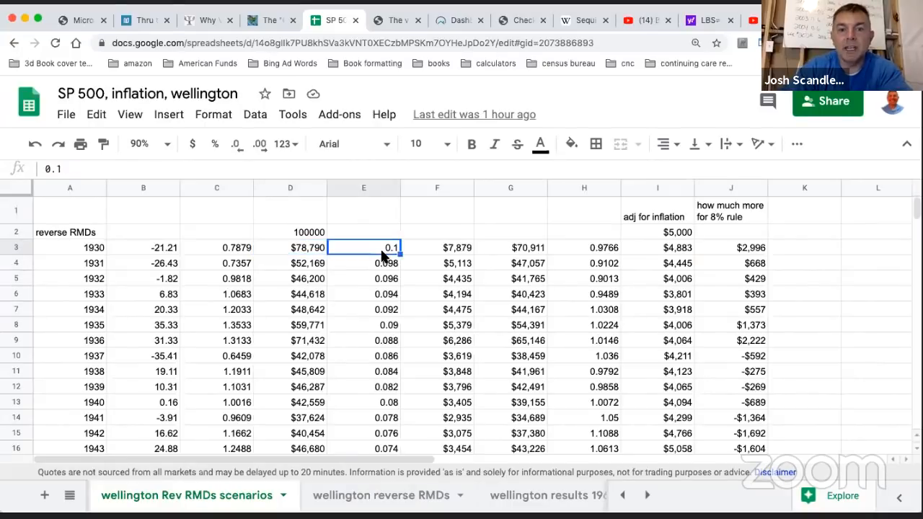
click(454, 250)
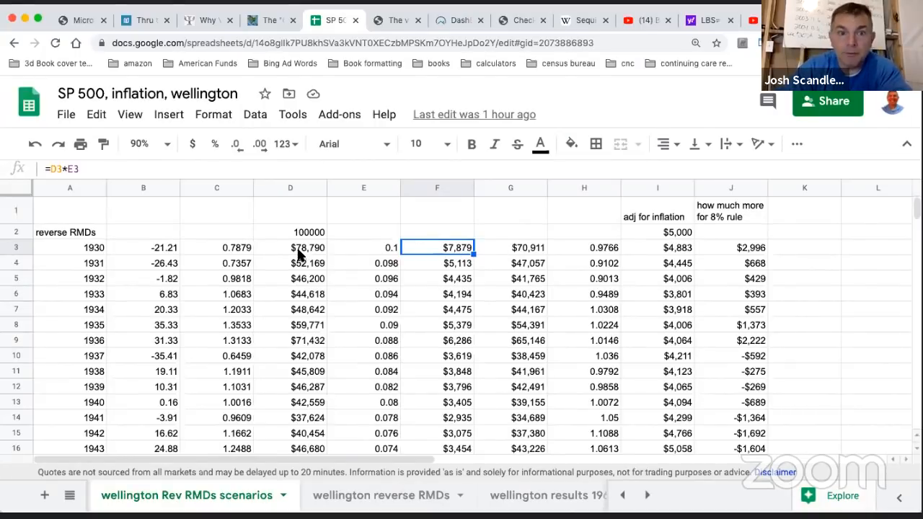
Trace the remaining 1930 balance into the 1931 return, balance, withdrawal rate and withdrawal cells, following the leftover balances in column G through 1933
click(529, 247)
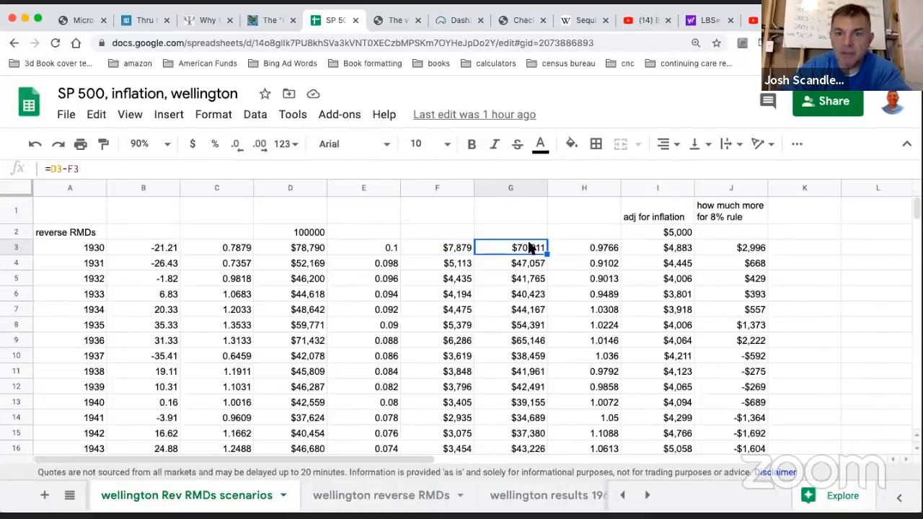
click(228, 266)
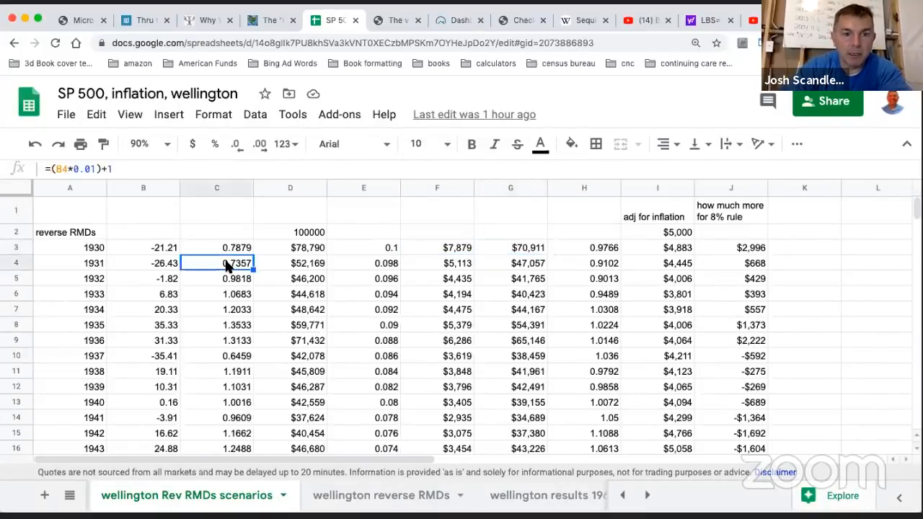
click(307, 264)
click(386, 268)
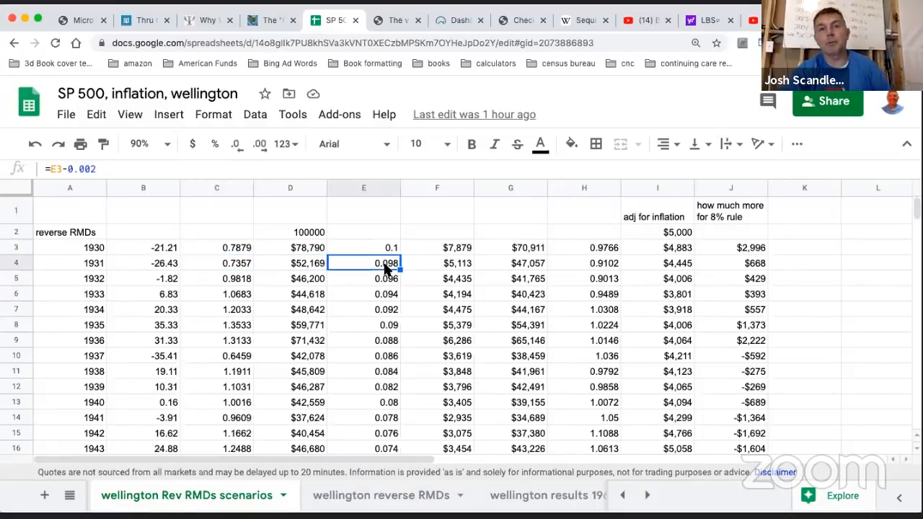
click(453, 269)
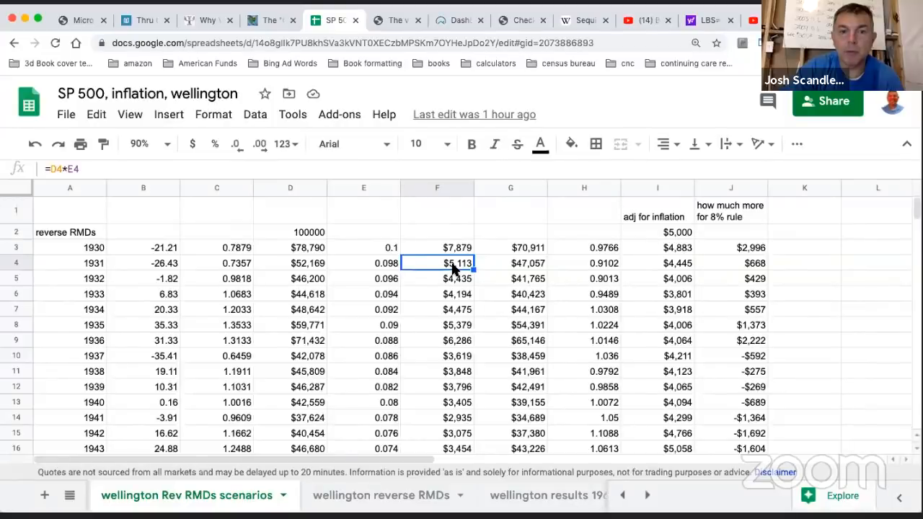
click(520, 266)
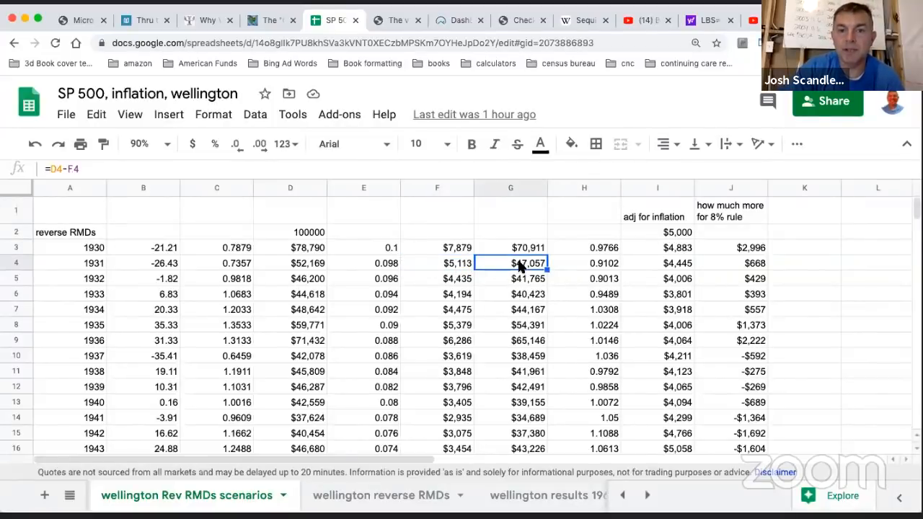
click(527, 297)
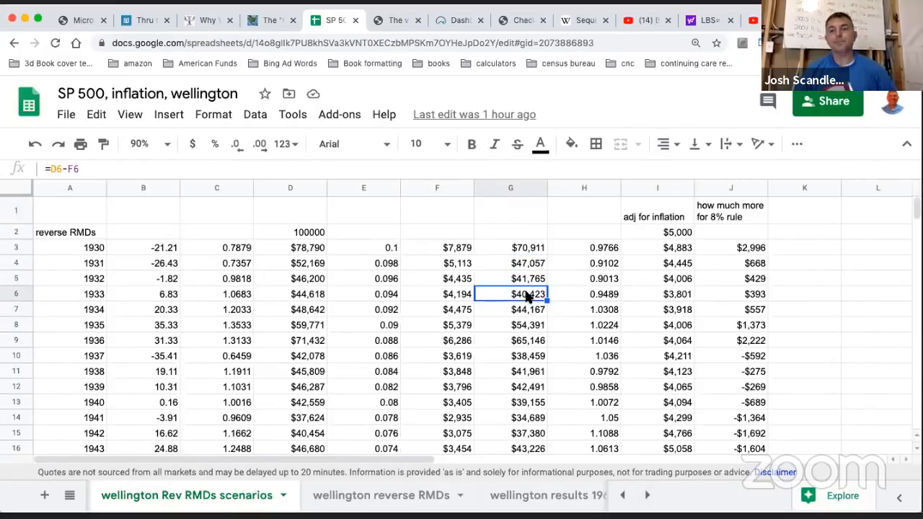
Review the yearly withdrawal amounts in column F for 1930 through 1933 and the 1930 difference formula in column J
click(451, 249)
click(454, 265)
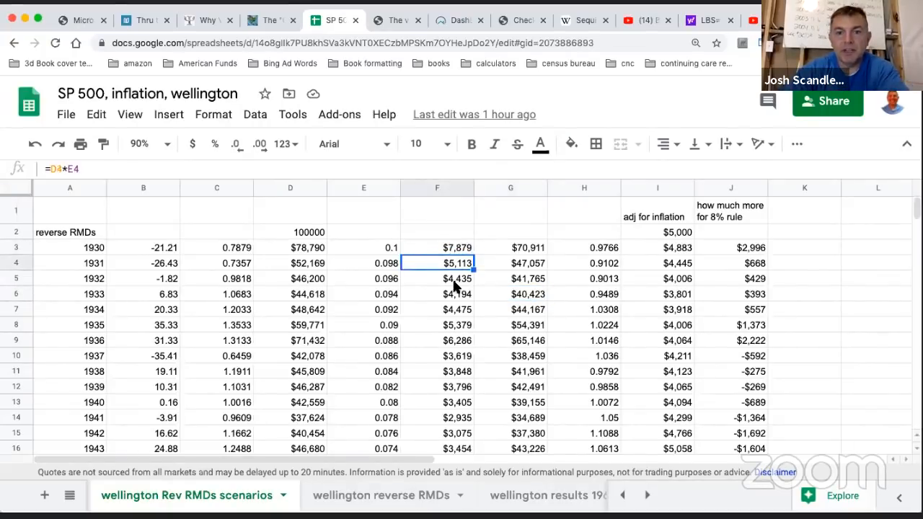
click(455, 281)
click(454, 295)
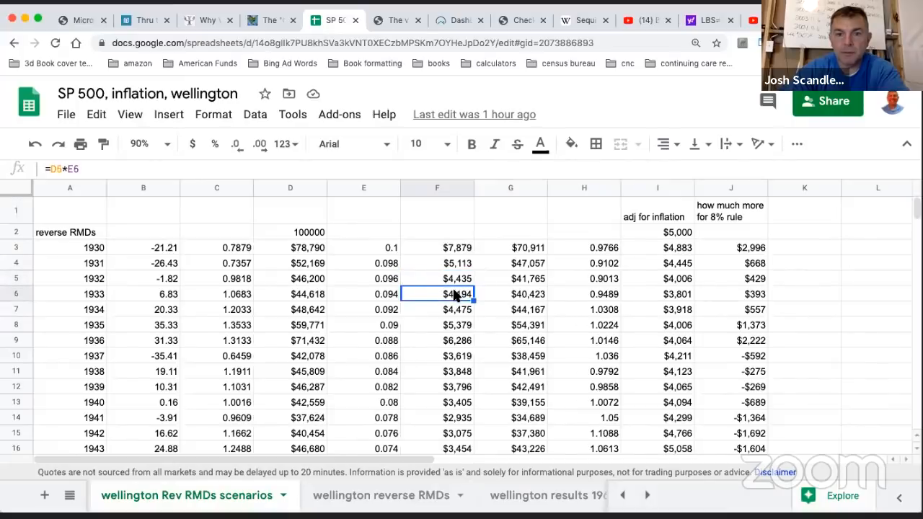
click(754, 249)
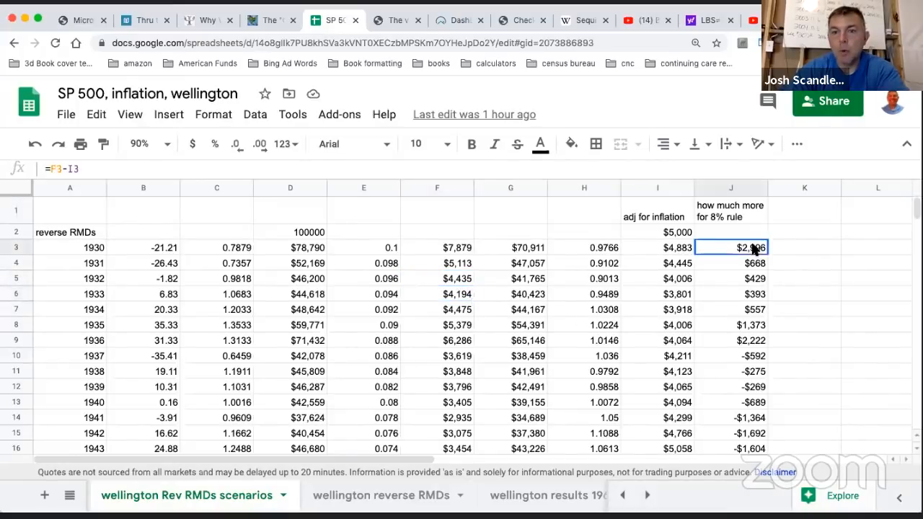
Change the column J header in J1 to "how much difference"
click(724, 215)
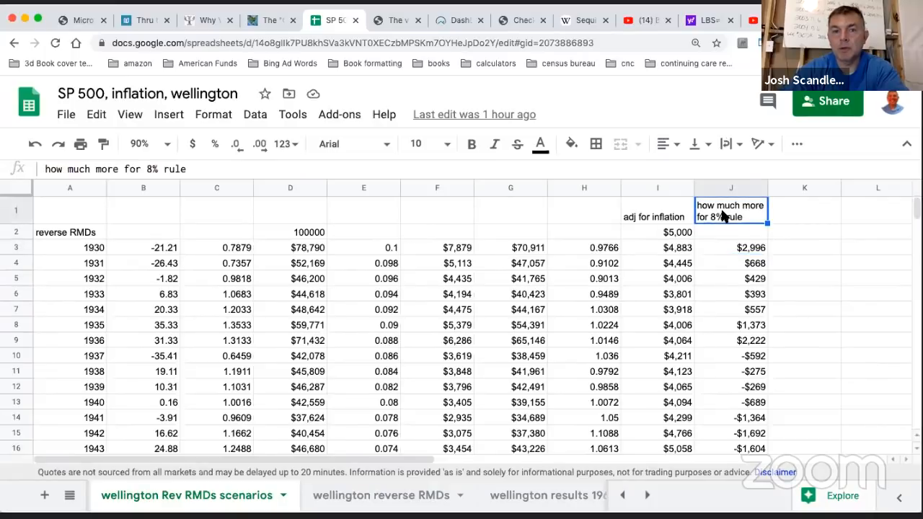
click(153, 167)
drag(192, 168, 123, 167)
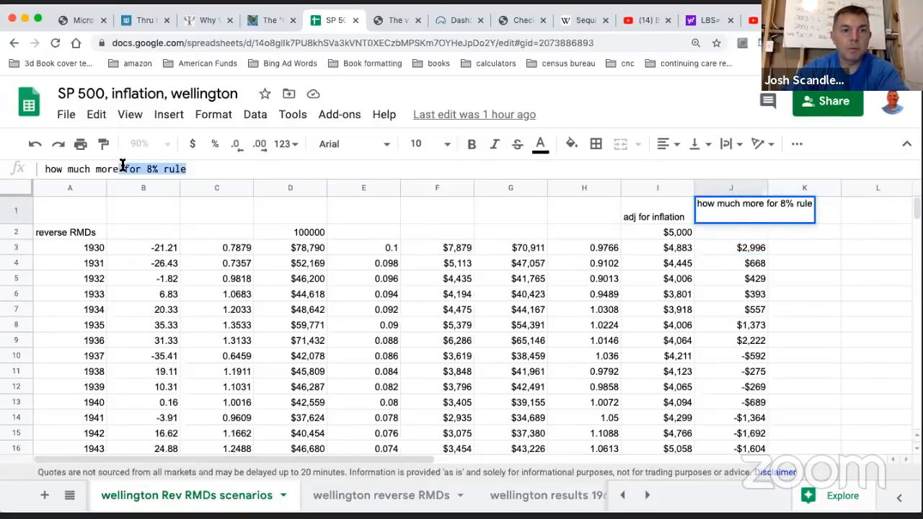
key(BackSpace)
key(BackSpace)
key(BackSpace)
key(BackSpace)
key(BackSpace)
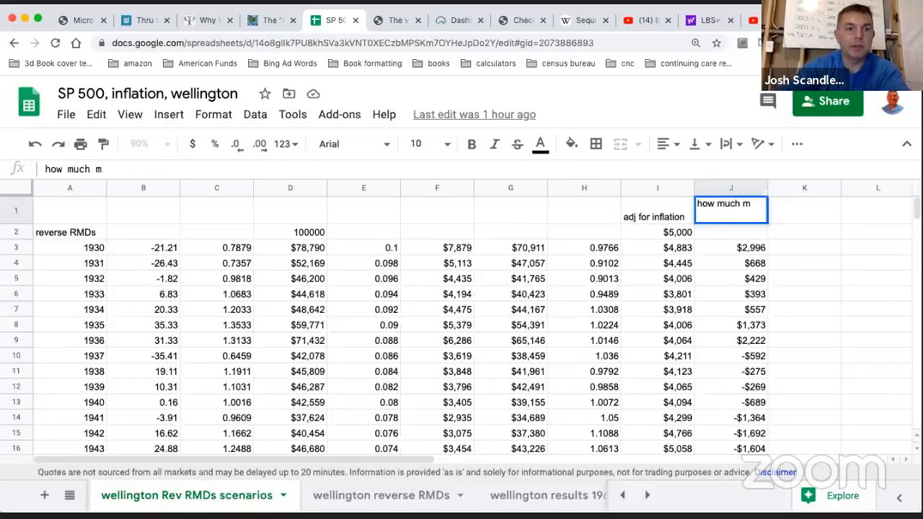
key(BackSpace)
text(differenc)
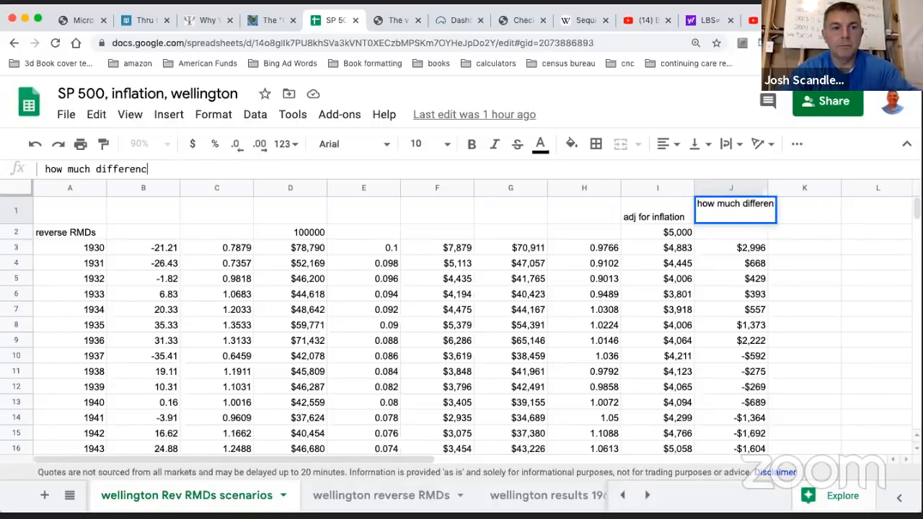
text(e)
key(Return)
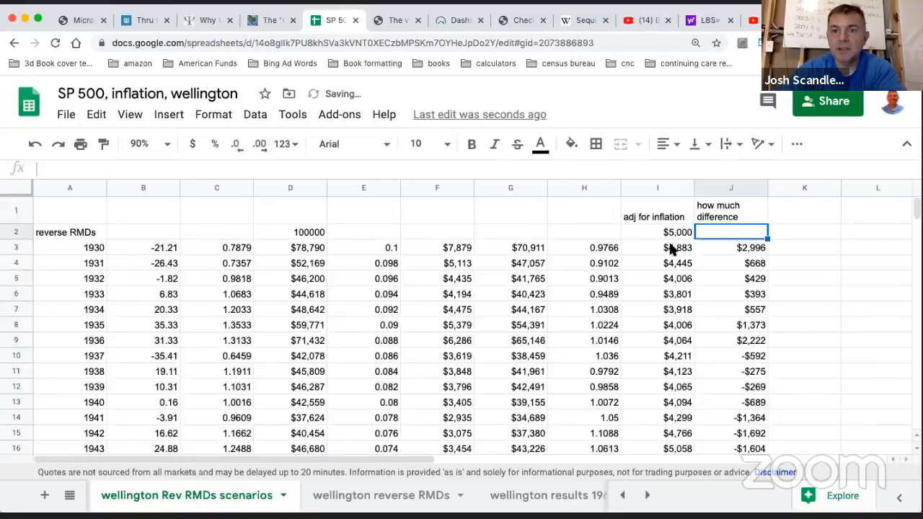
Examine the $5,000 starting withdrawal and its inflation-adjusted amounts in column I for 1930 through 1933
click(669, 229)
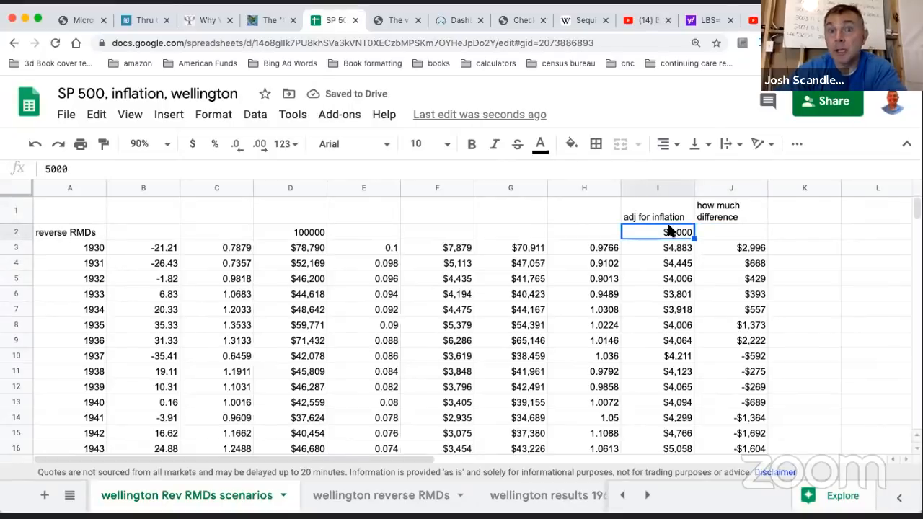
click(671, 250)
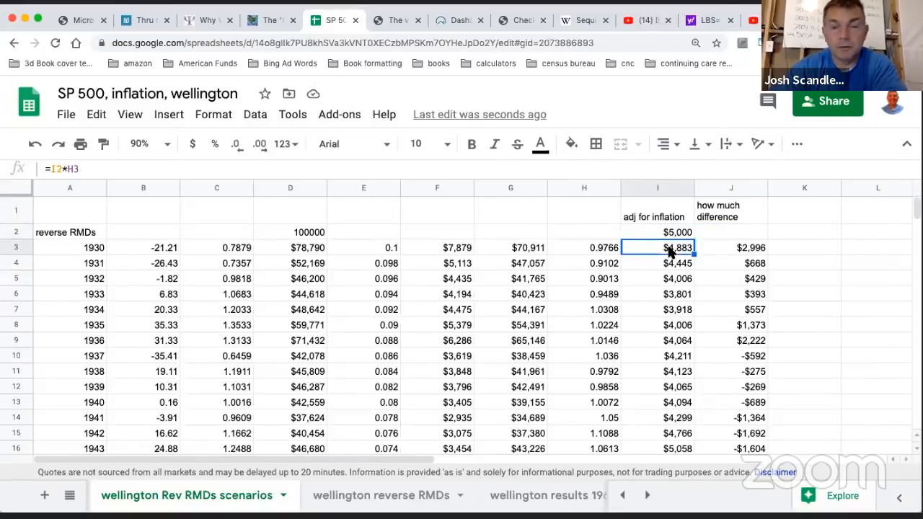
click(670, 264)
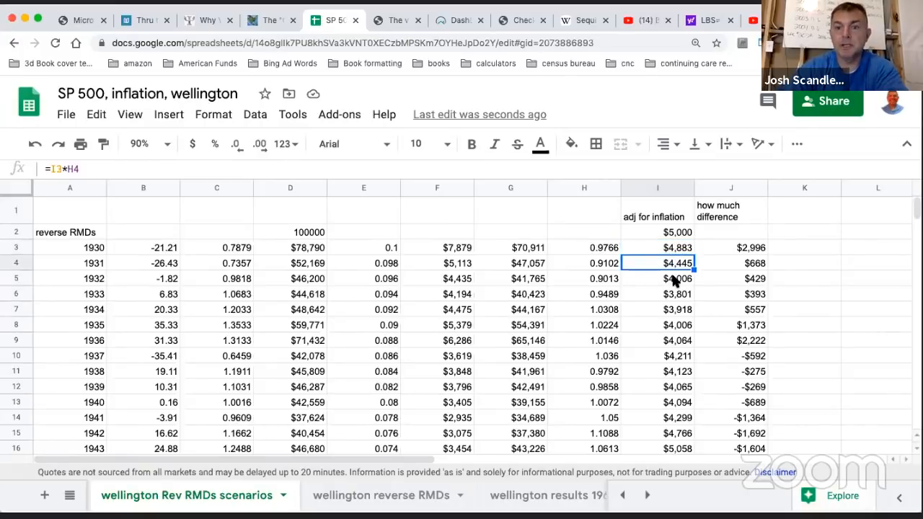
click(674, 280)
click(674, 292)
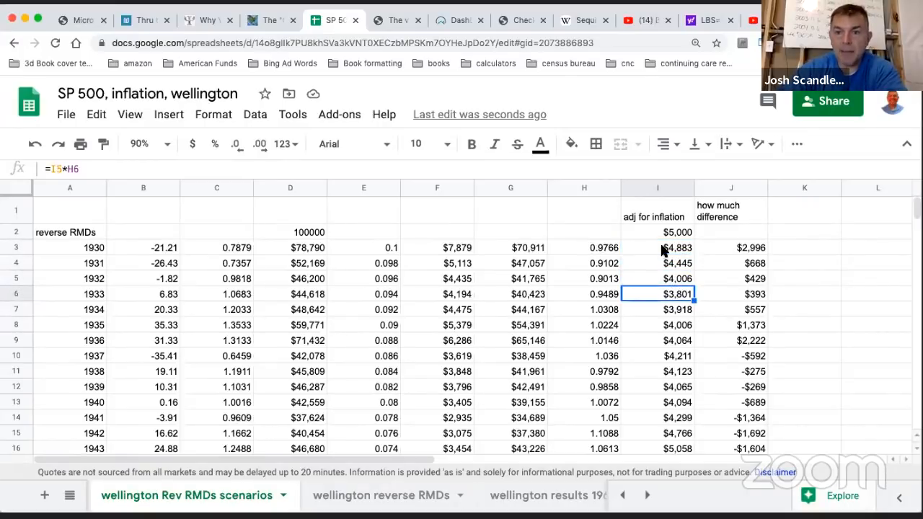
Step through the difference between reverse RMD and inflation-adjusted withdrawals in column J for each year from 1930 to 1936
click(736, 249)
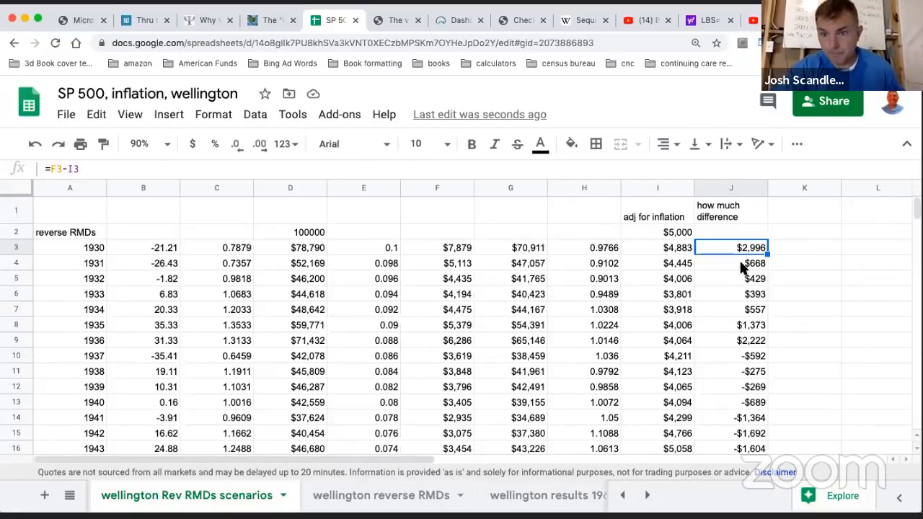
click(743, 265)
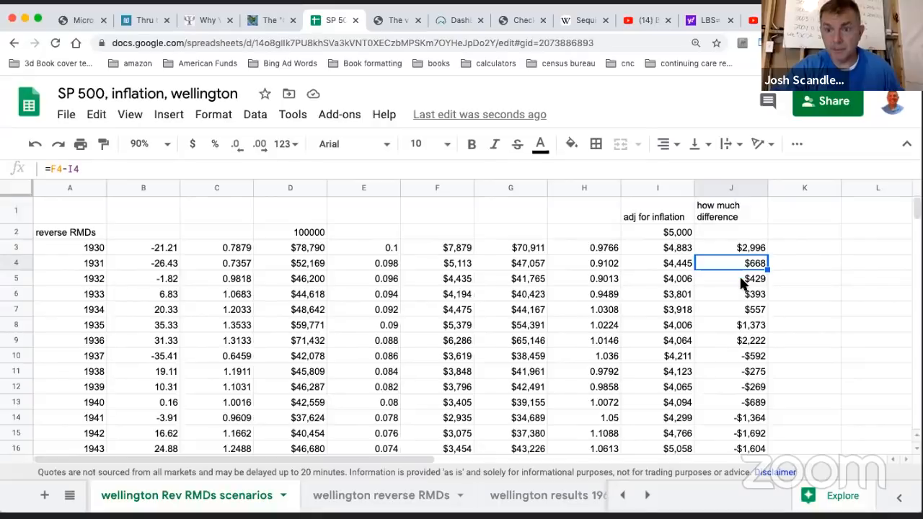
click(743, 282)
click(745, 294)
click(746, 311)
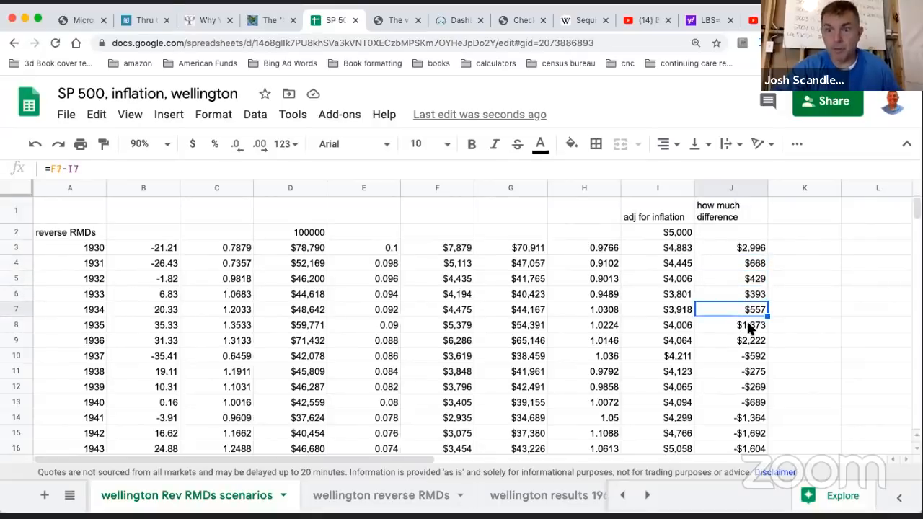
click(747, 325)
click(750, 341)
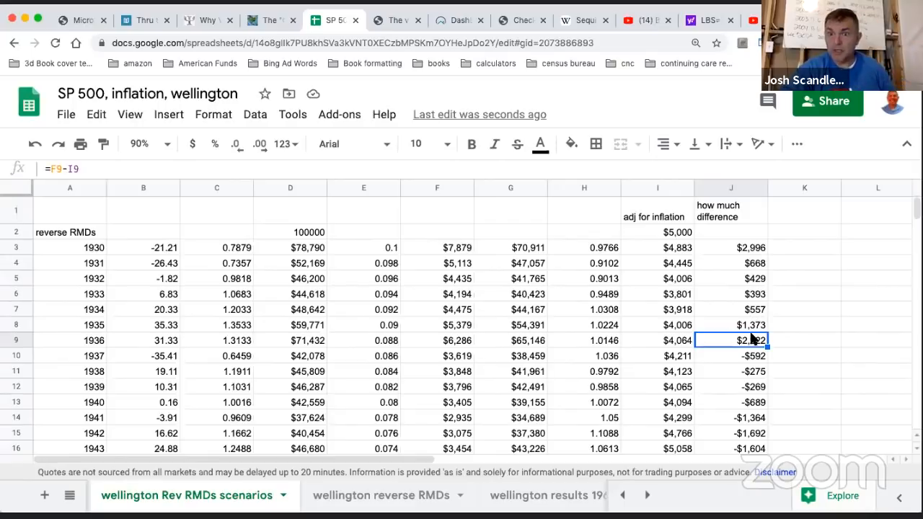
Total the 1930 to 1936 differences in cell K9 with the formula =sum(J3:J9)
click(777, 335)
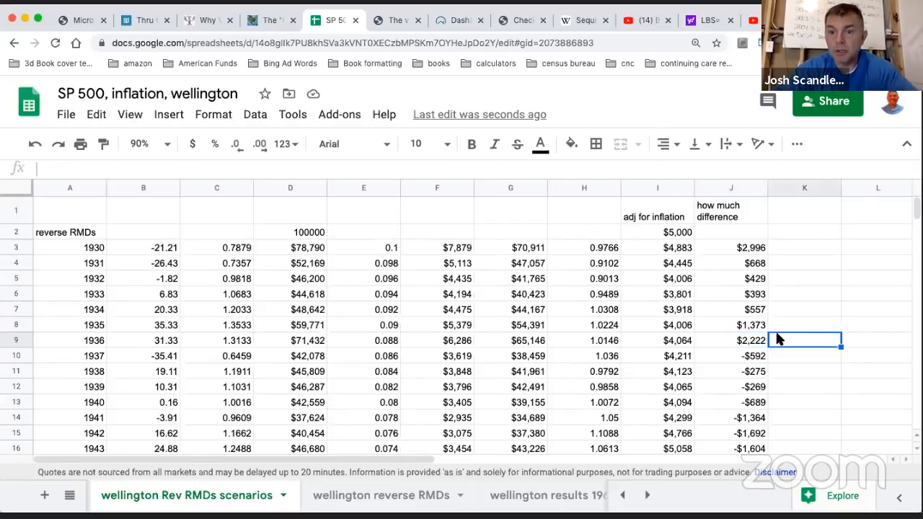
text(=sum)
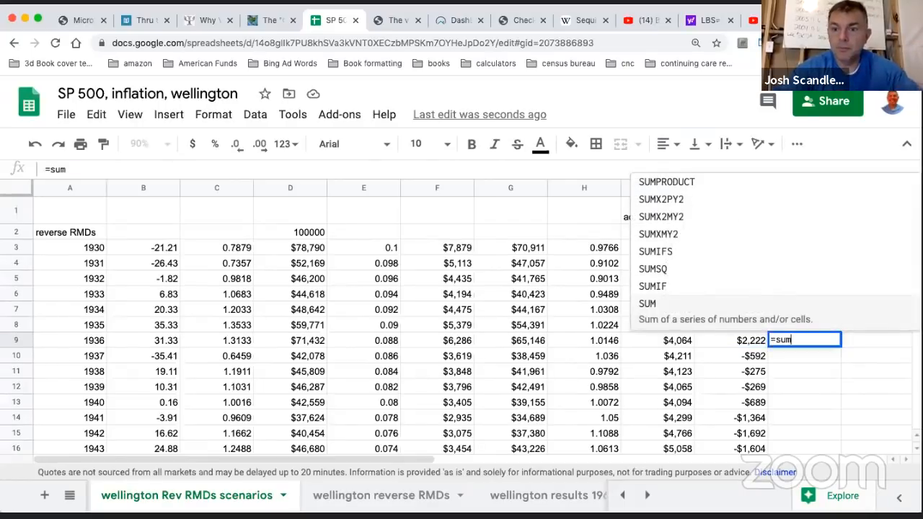
text(()
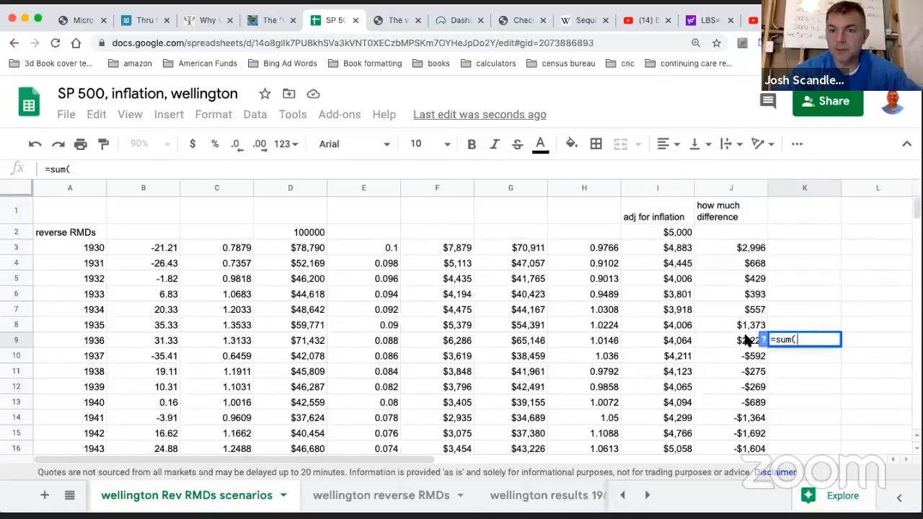
drag(750, 341, 732, 252)
key(Return)
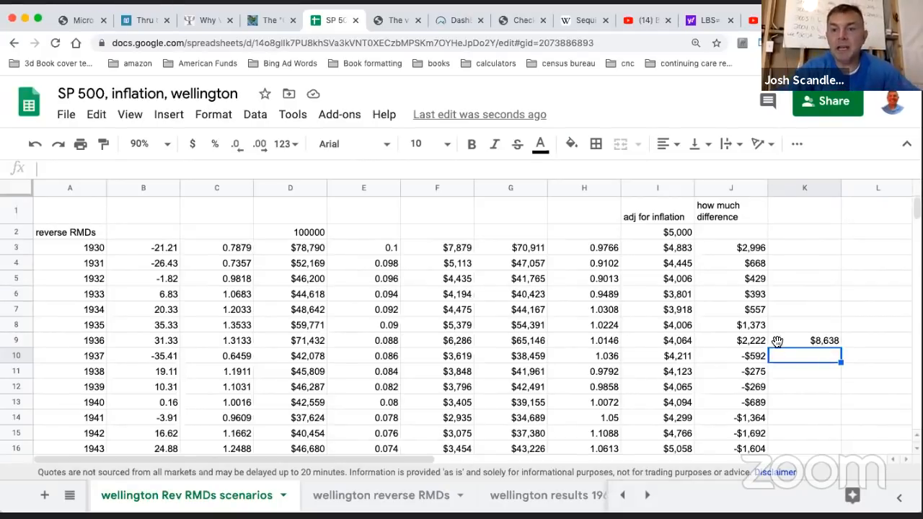
Check the 1937 difference against that year's balances and withdrawal, and review the differences for 1938 and 1939
click(749, 358)
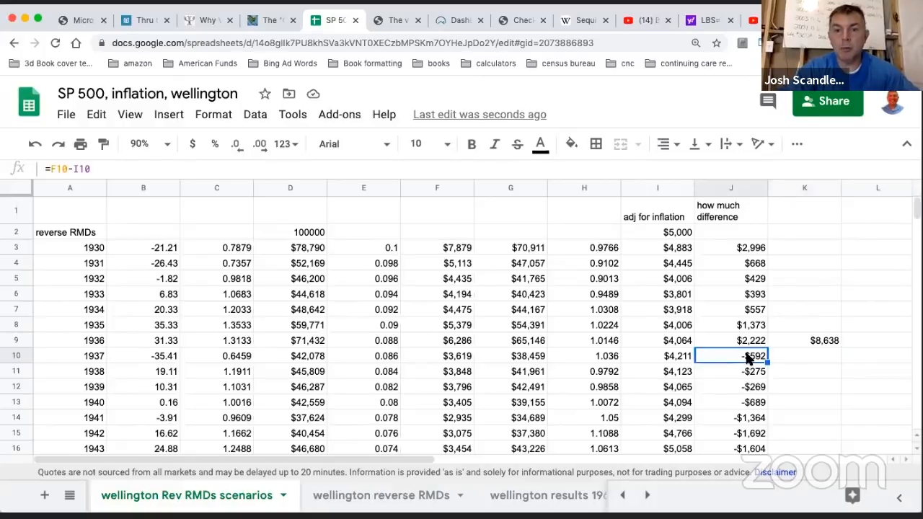
click(524, 358)
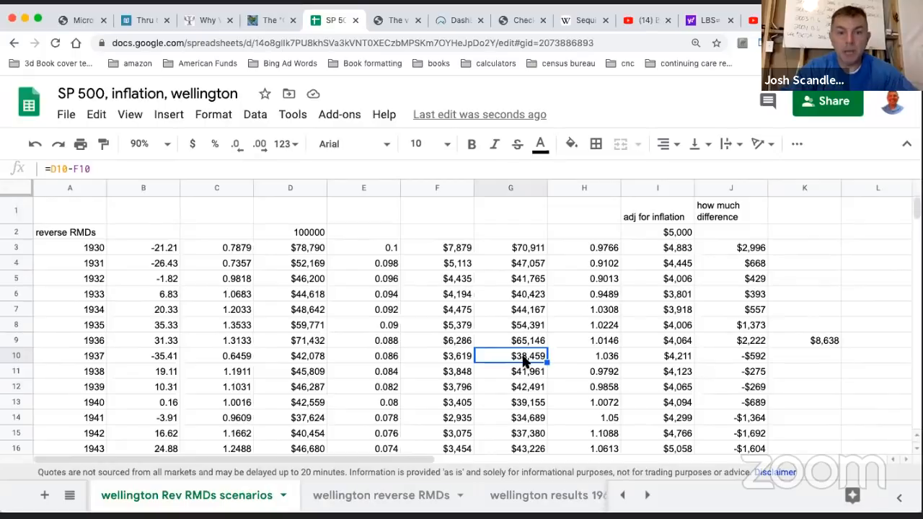
click(302, 364)
click(450, 357)
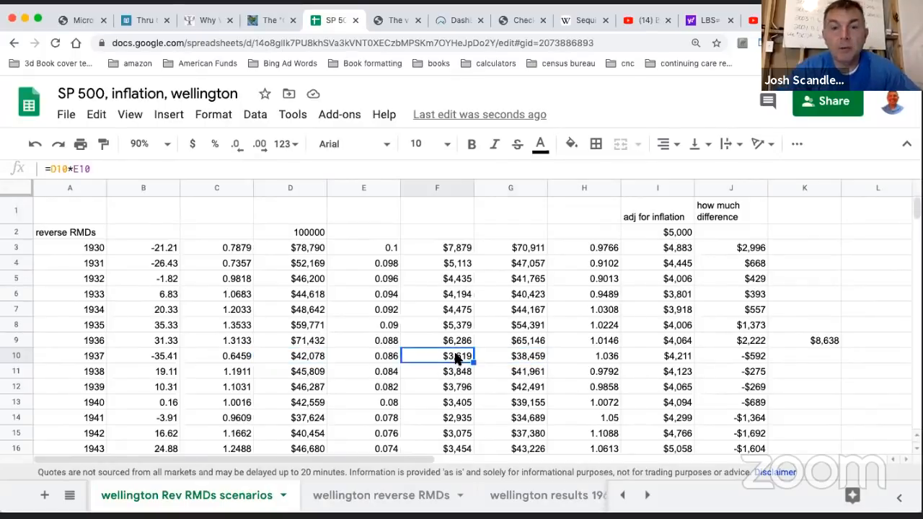
click(752, 356)
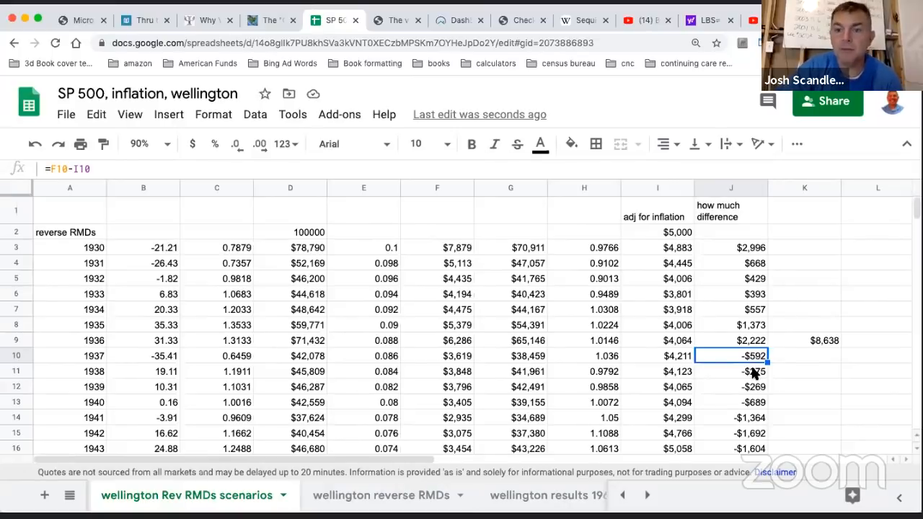
click(754, 372)
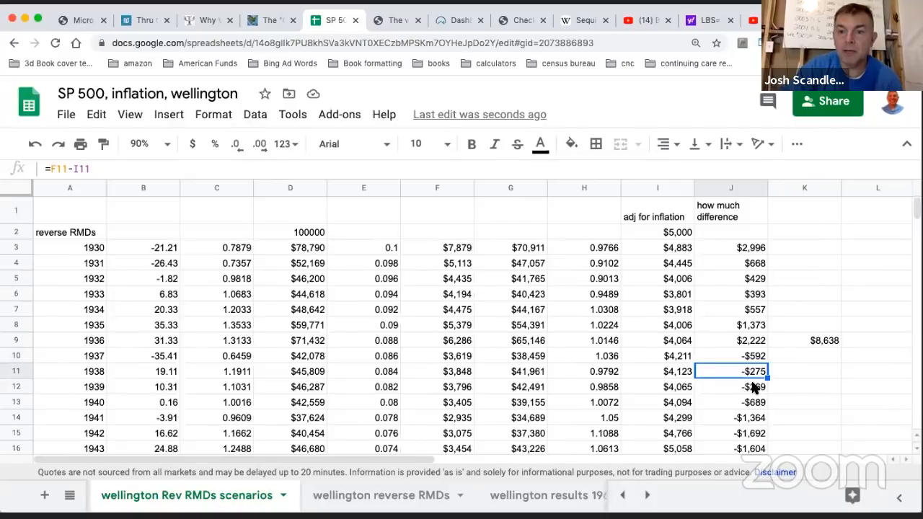
click(754, 388)
Fill the sum formula from K9 down to K13 and check the copied formula in the 1940 row
click(792, 406)
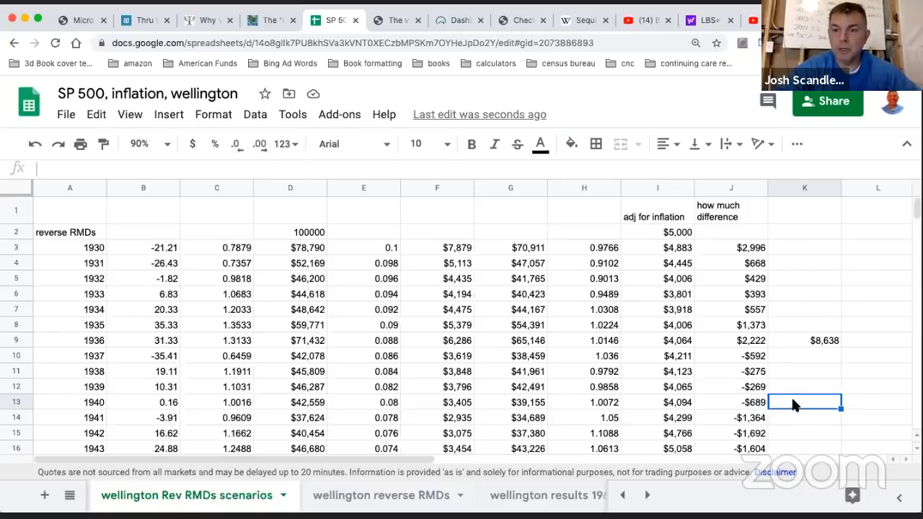
click(812, 345)
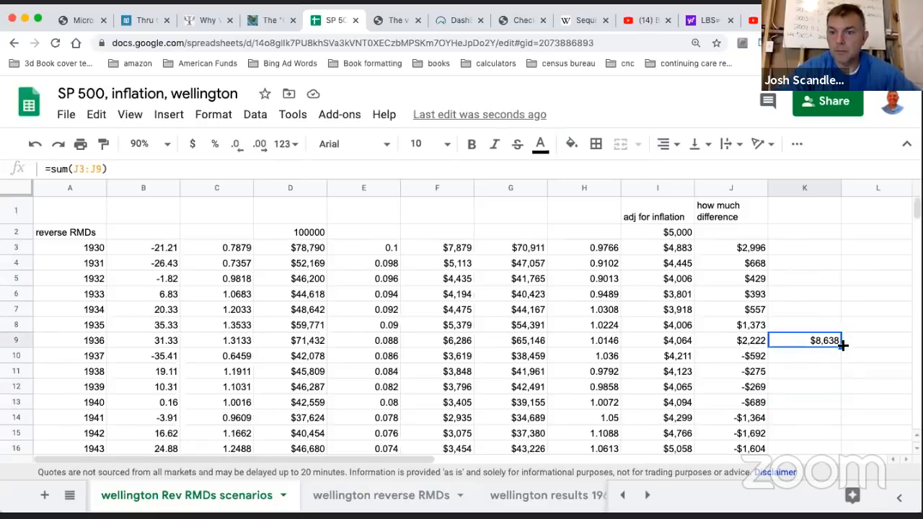
drag(841, 347, 833, 404)
click(800, 406)
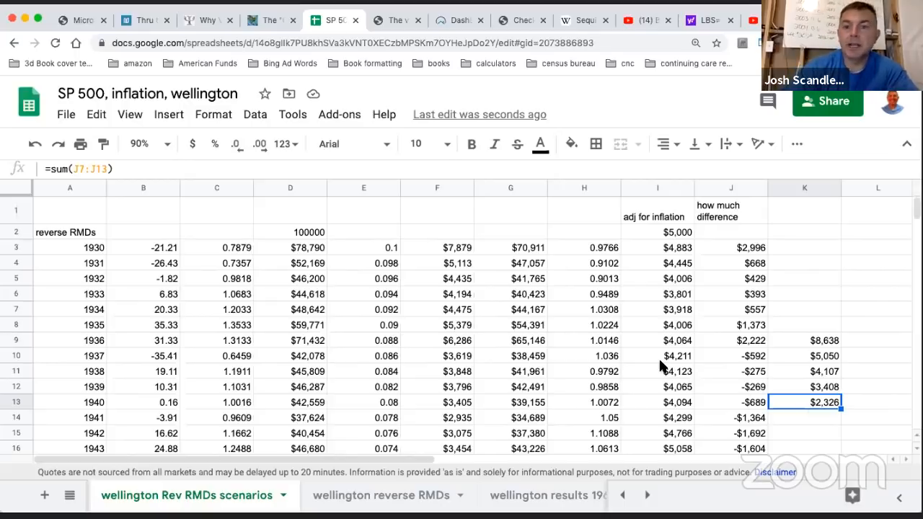
scroll(658, 357, down, 2)
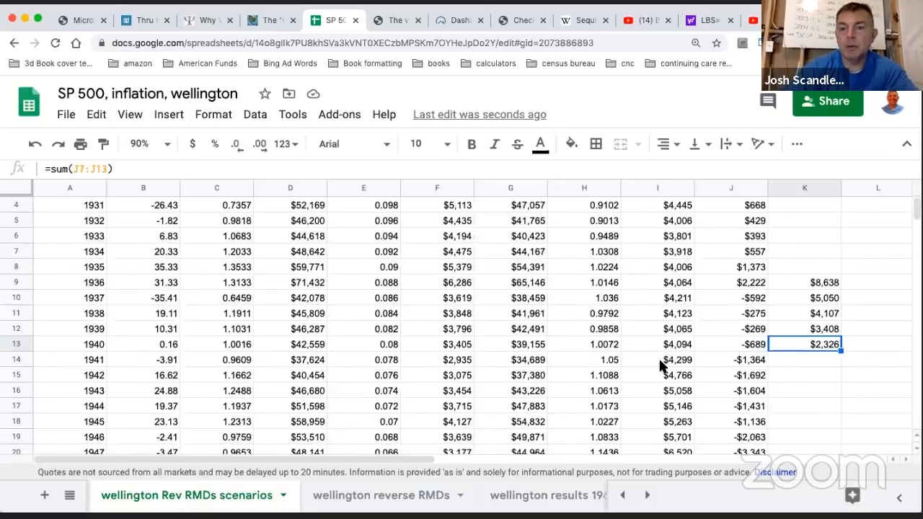
Check the 1941 difference in J14 and compare it with the surrounding years of the scenario starting in 1930
click(754, 365)
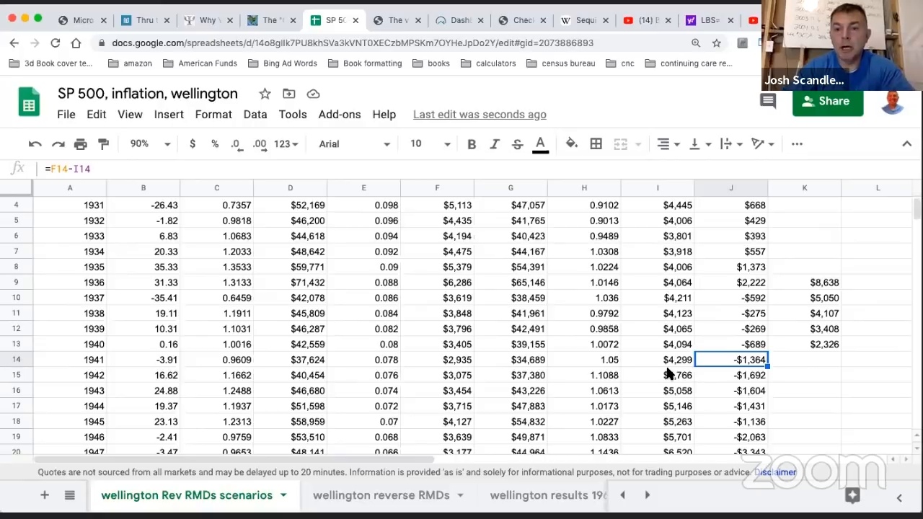
scroll(667, 371, up, 2)
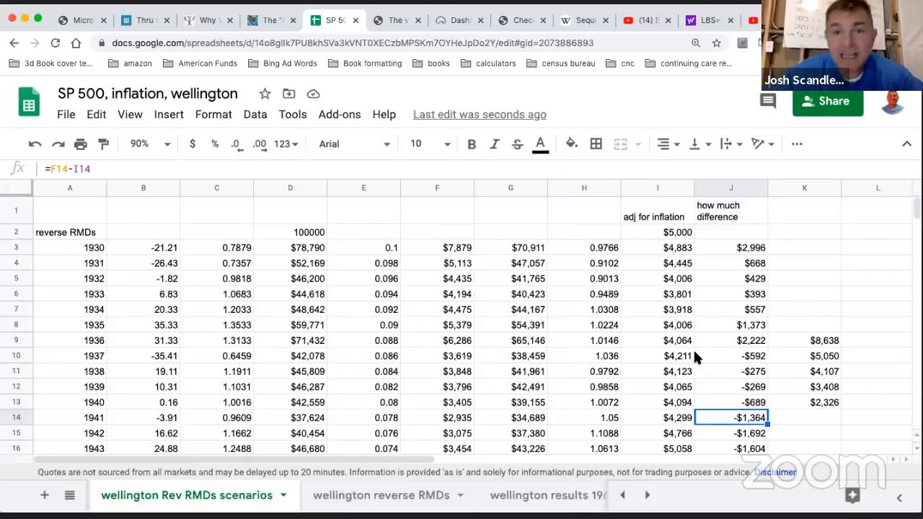
scroll(696, 357, down, 3)
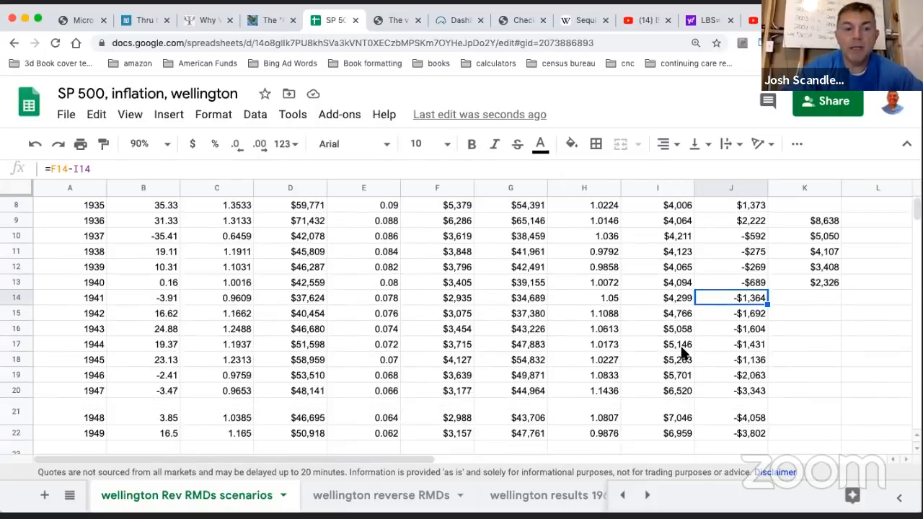
scroll(684, 353, up, 3)
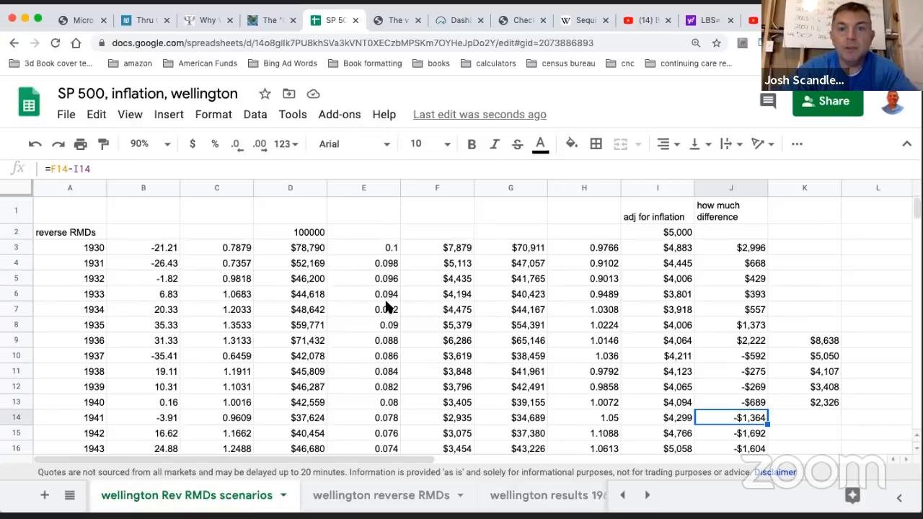
scroll(388, 308, down, 3)
scroll(387, 308, up, 3)
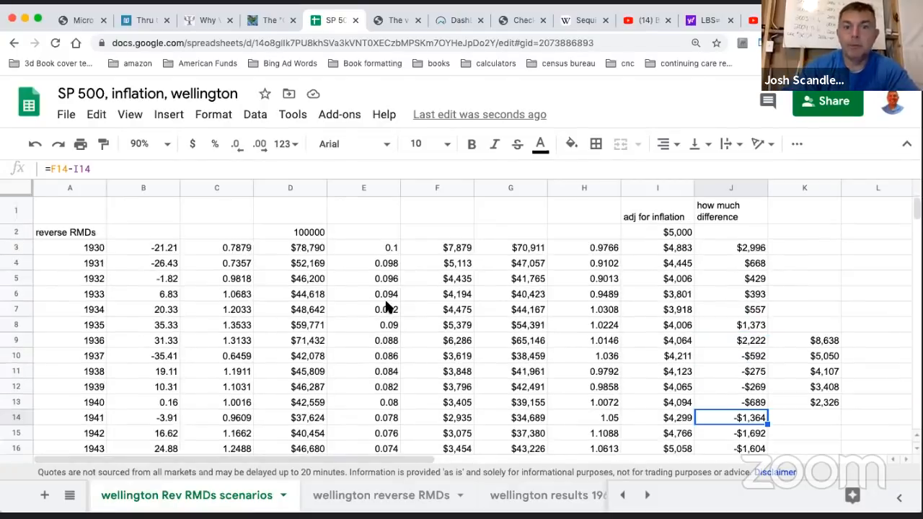
Review the end of the 1930 scenario: the 1959 remaining balance, the 1958 inflation-adjusted withdrawal and the average reverse RMD withdrawal in F34
scroll(387, 308, down, 10)
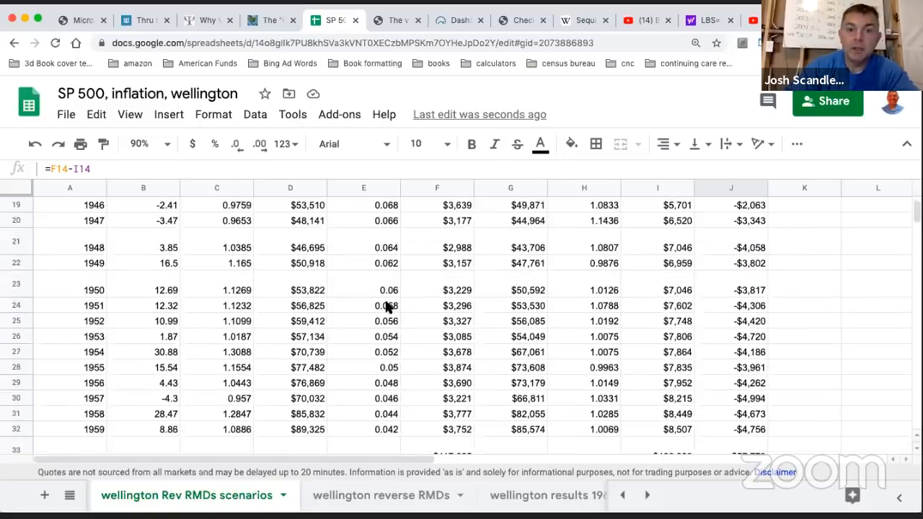
click(520, 403)
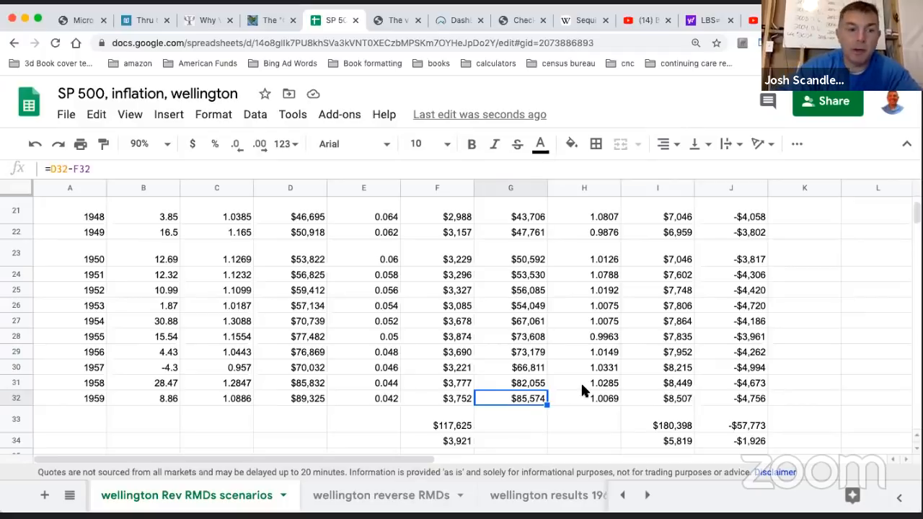
click(665, 383)
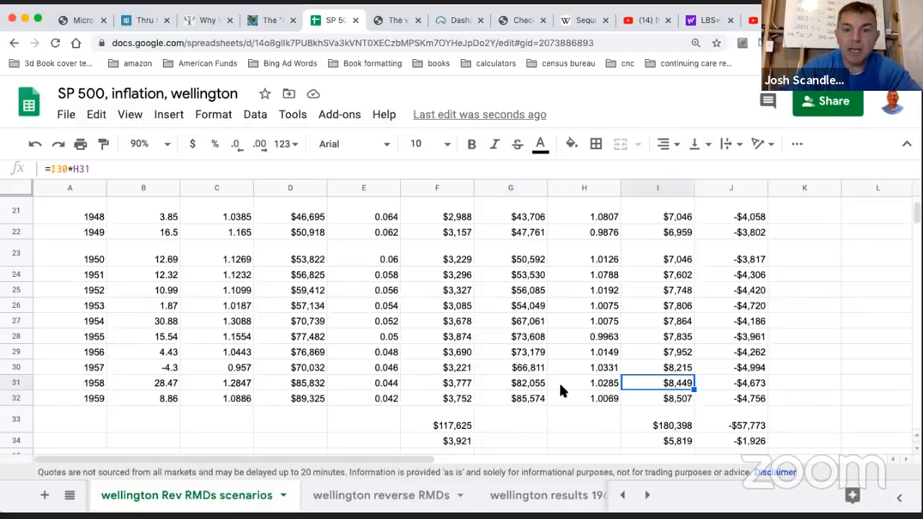
click(531, 398)
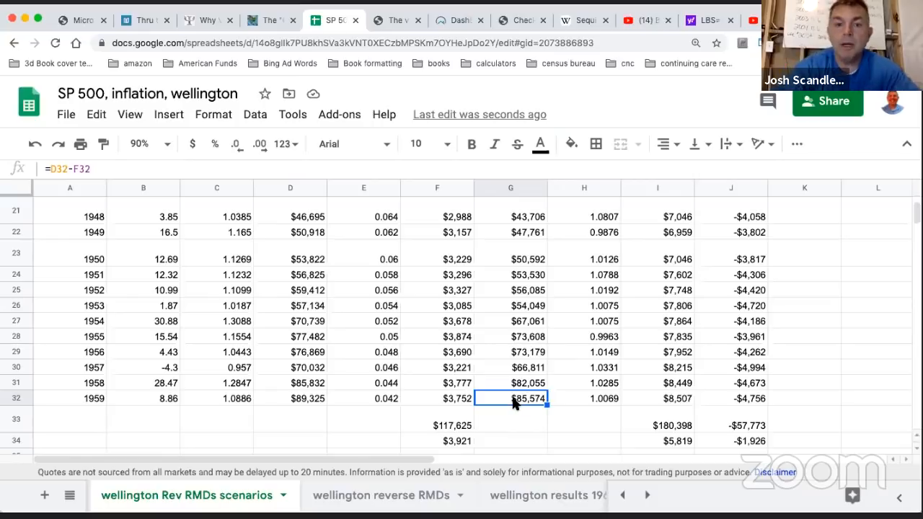
click(445, 443)
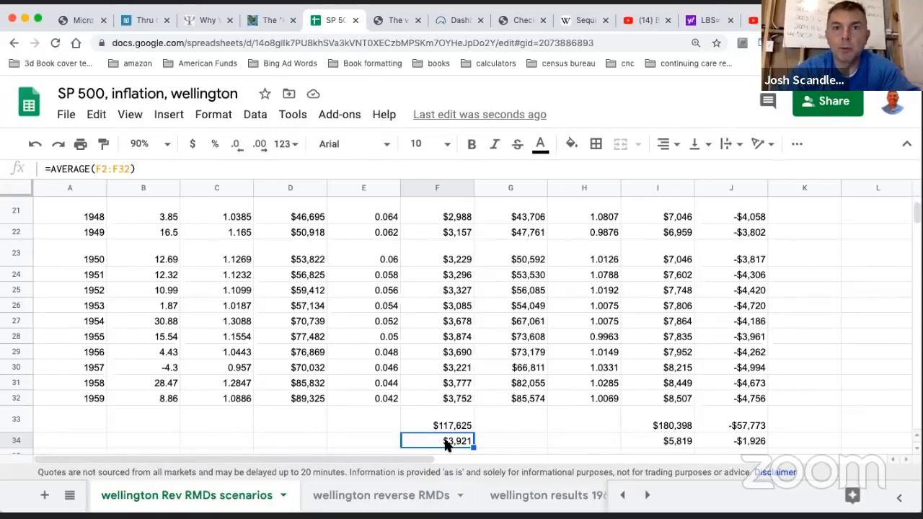
scroll(445, 445, down, 3)
scroll(445, 446, up, 3)
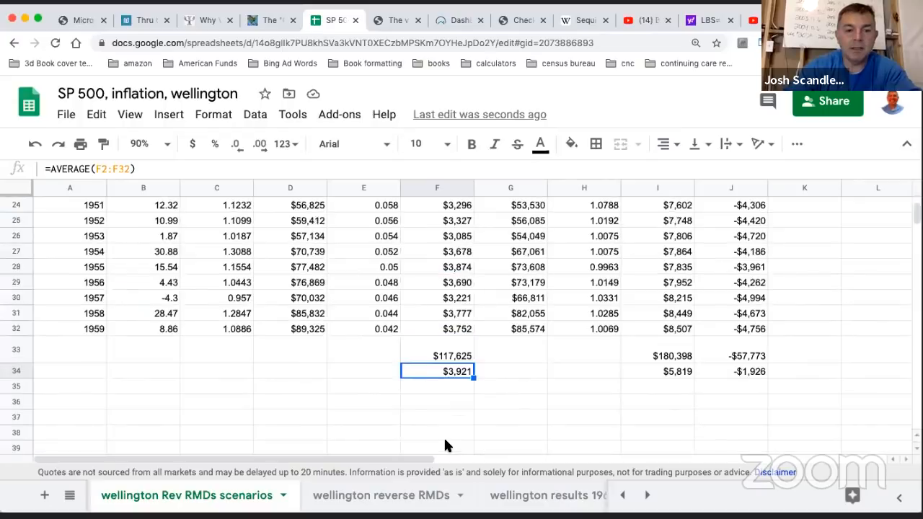
In the scenario starting in 1931, check the 1961 difference and compare the average withdrawals in F80 and I80
scroll(445, 445, down, 10)
scroll(445, 446, right, 1)
scroll(444, 443, left, 1)
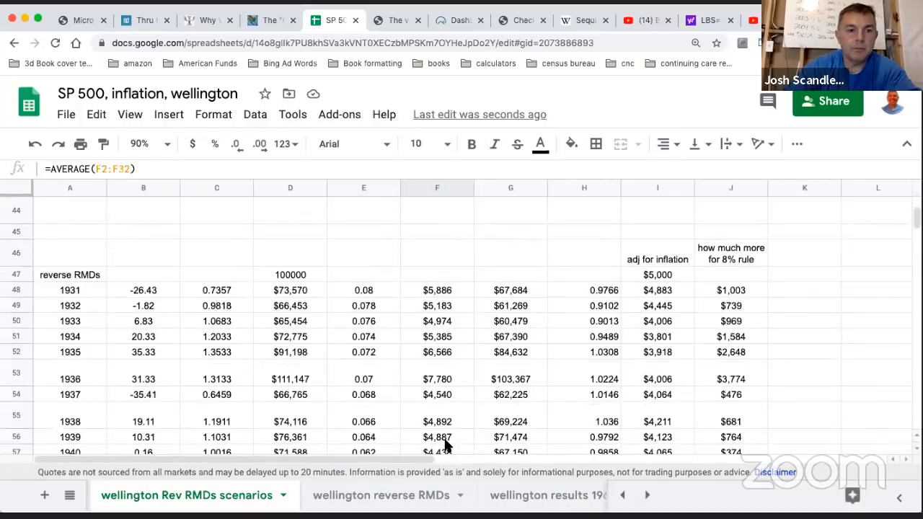
scroll(447, 371, down, 7)
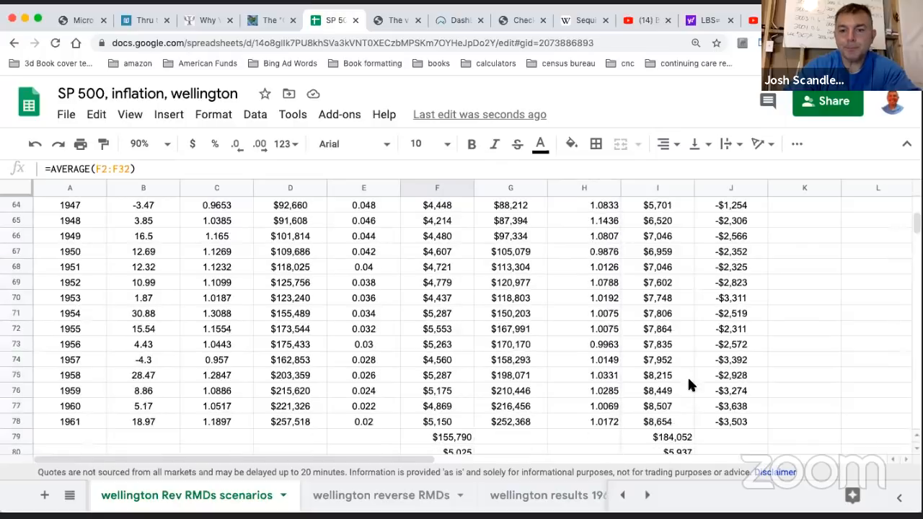
click(727, 422)
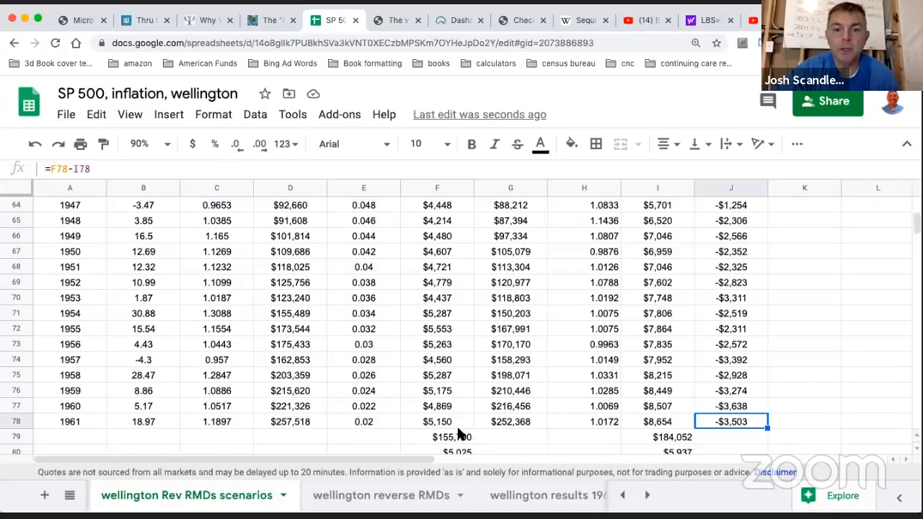
scroll(458, 433, down, 2)
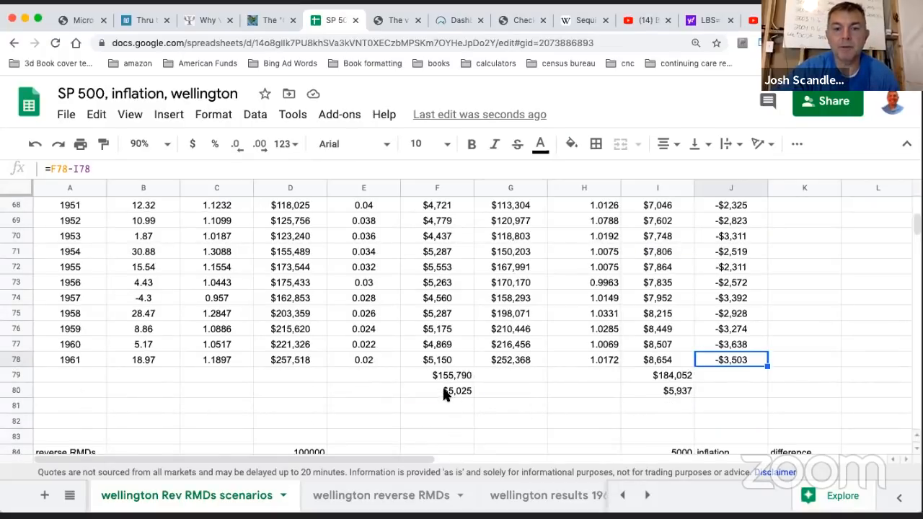
click(445, 394)
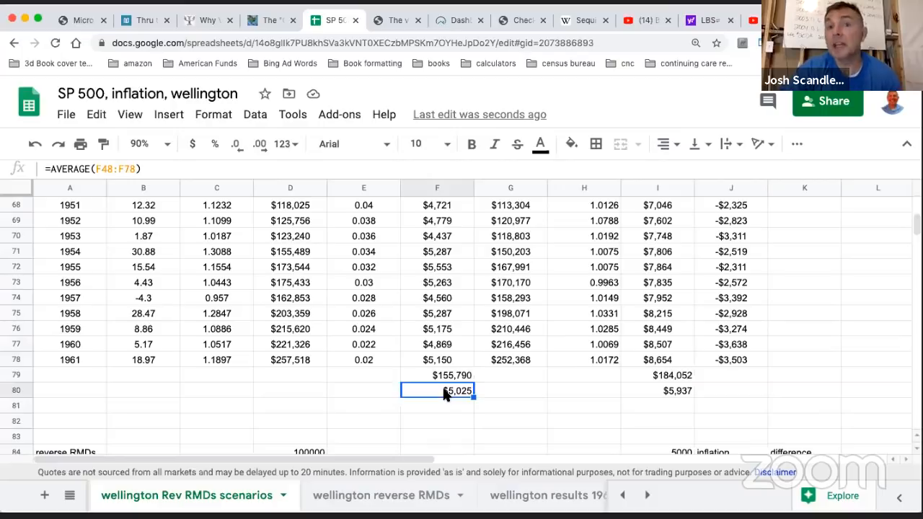
click(681, 395)
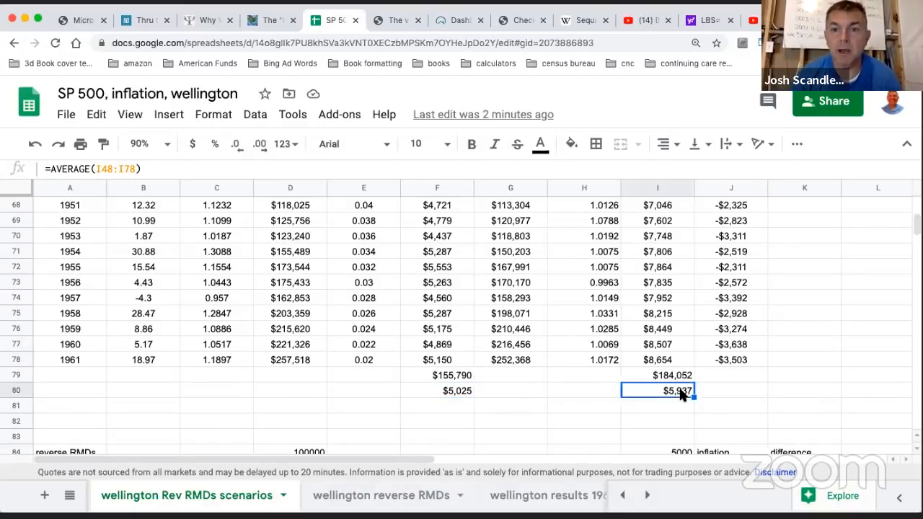
Review the 1931 scenario's yearly differences in column J, from the last three years back to 1931 and on to 1947
click(728, 360)
click(730, 346)
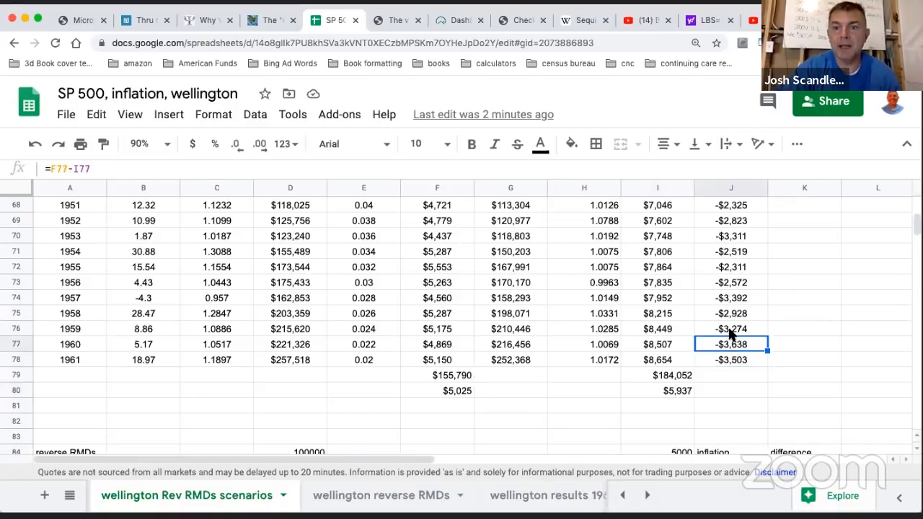
click(731, 331)
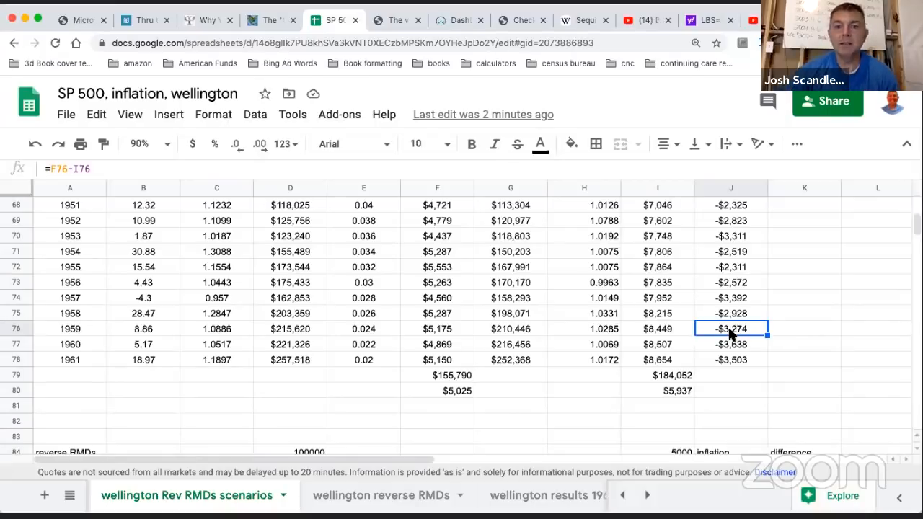
scroll(698, 317, up, 6)
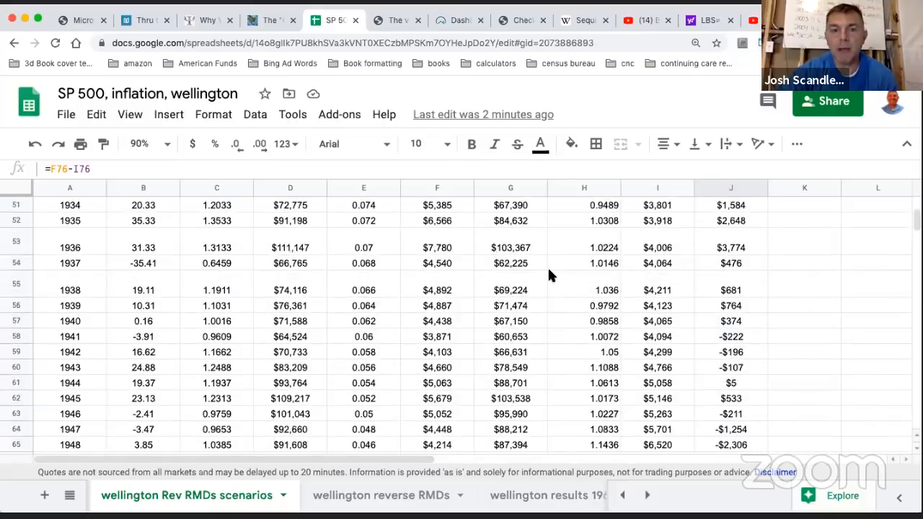
scroll(548, 273, up, 2)
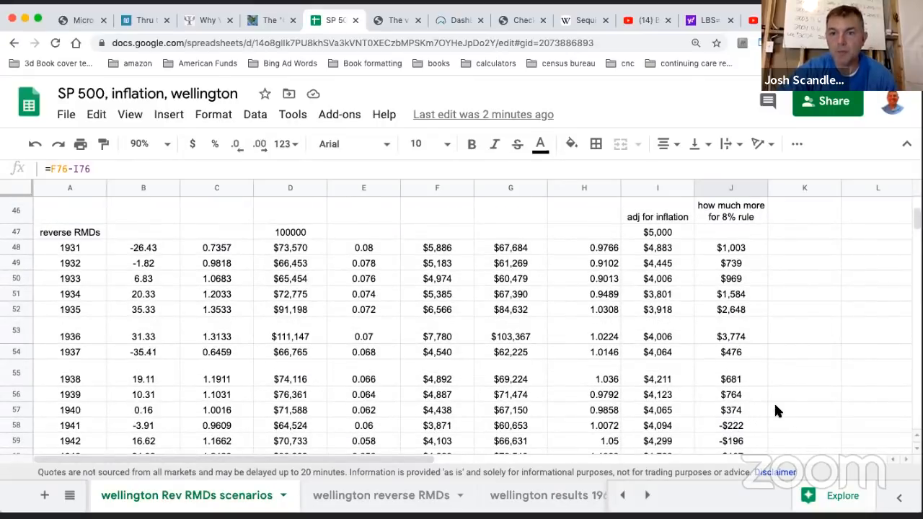
scroll(779, 410, down, 2)
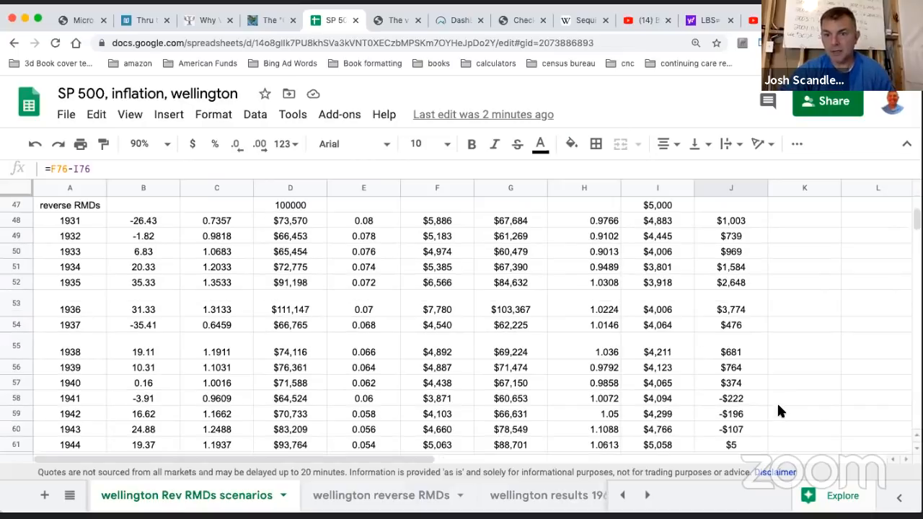
scroll(771, 431, down, 1)
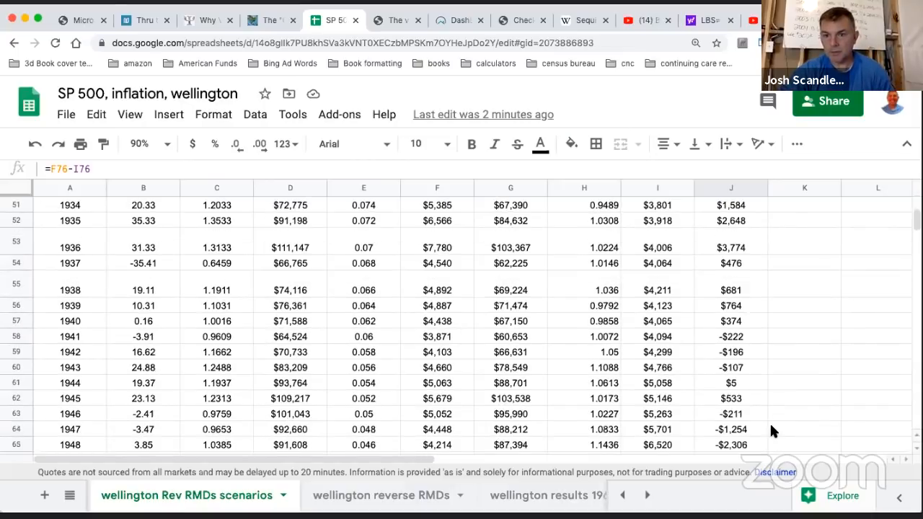
click(772, 431)
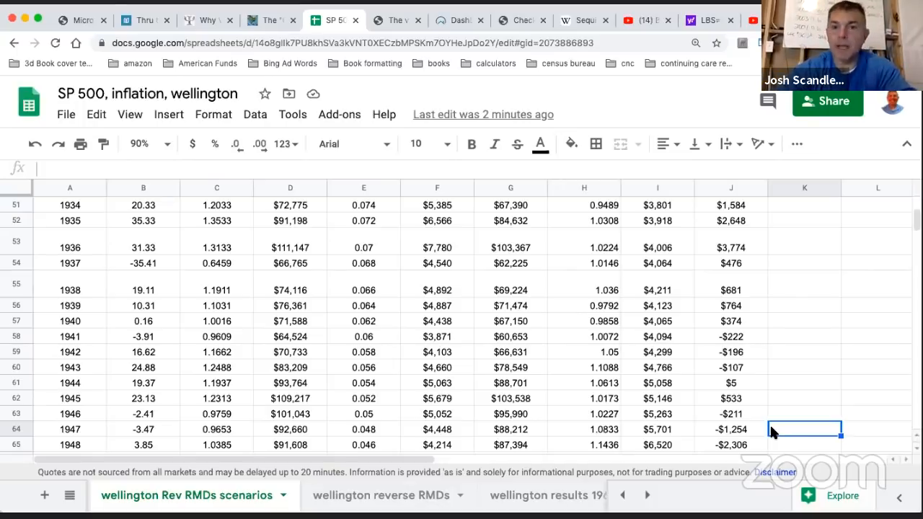
Check the total of inflation-adjusted withdrawals in I79 and the 1961 remaining balance in G78
scroll(530, 418, down, 7)
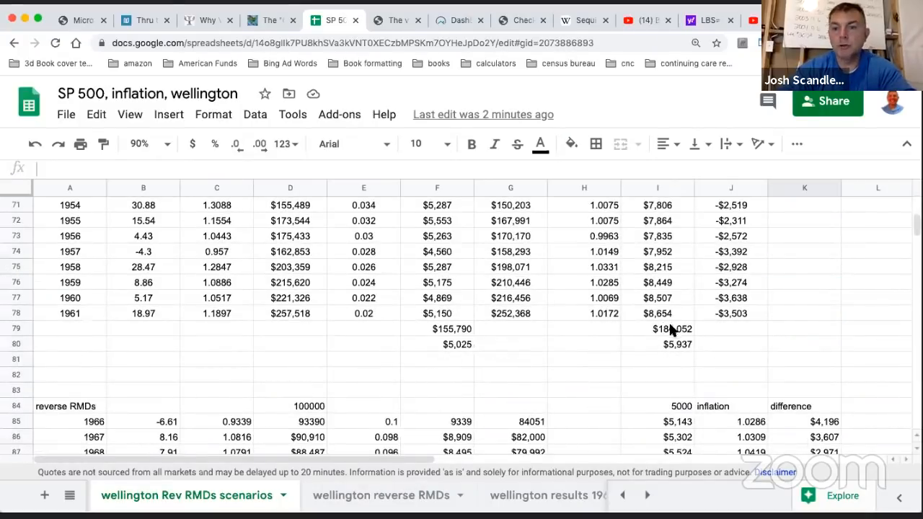
click(668, 331)
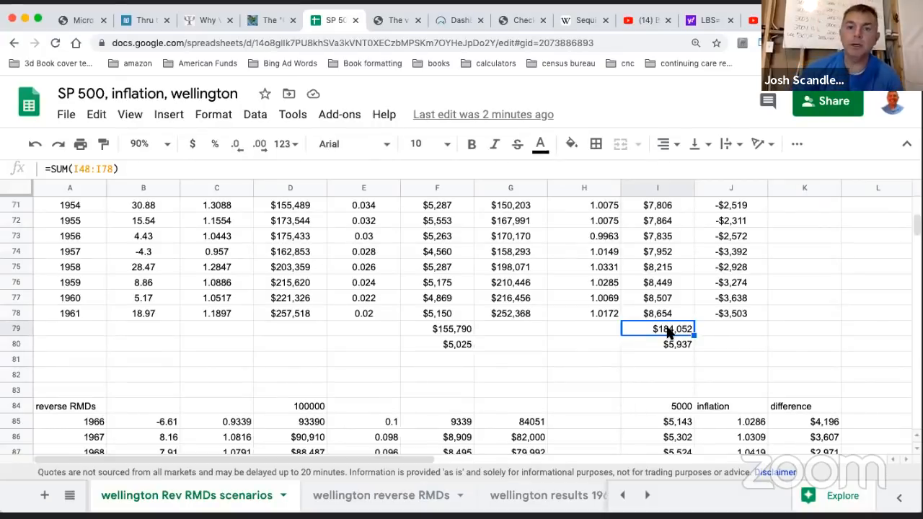
click(505, 315)
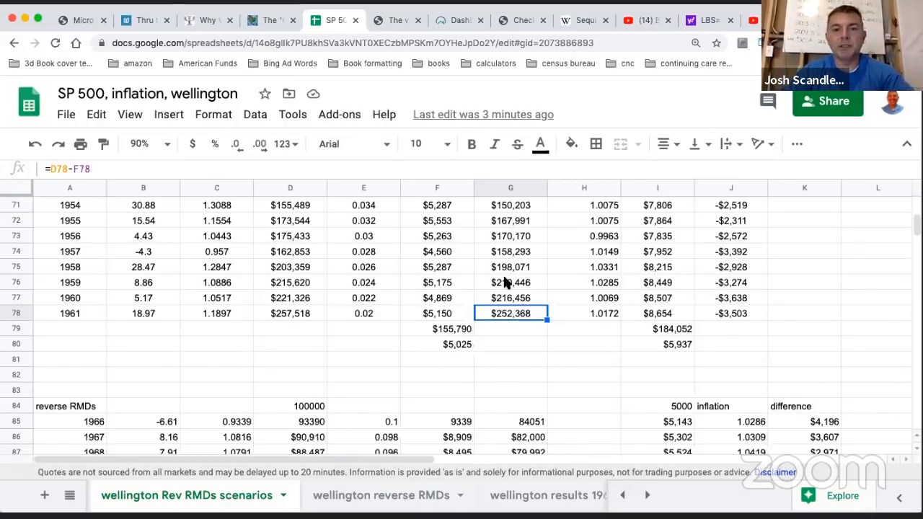
Examine the declining withdrawal rates in column E and check the 1947 rate formula in E64
scroll(503, 287, up, 2)
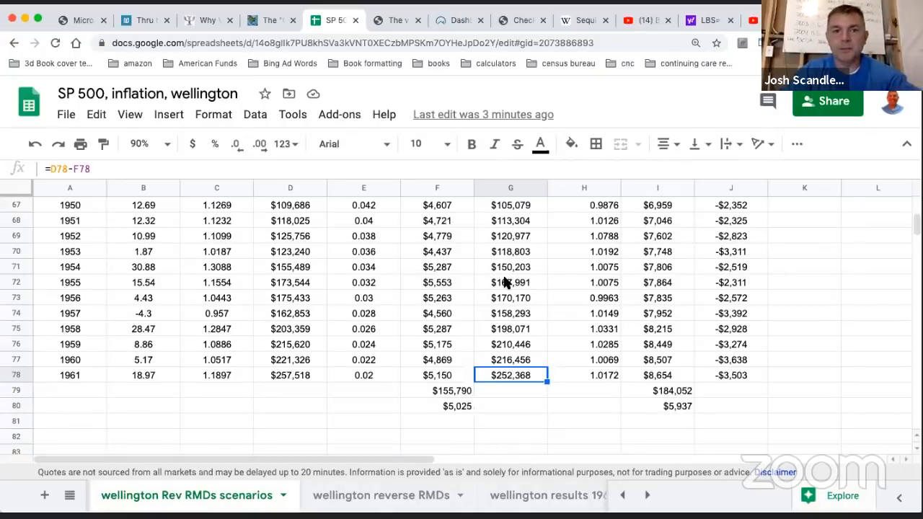
scroll(505, 283, up, 2)
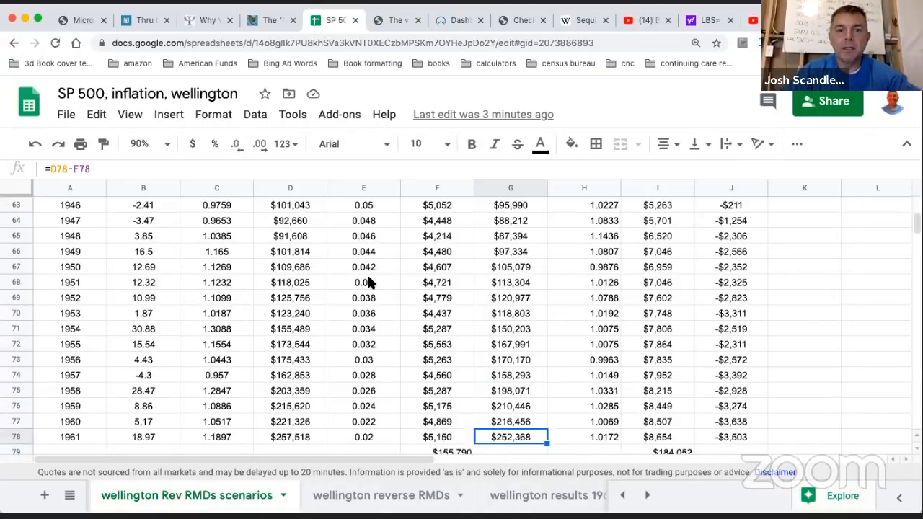
click(367, 222)
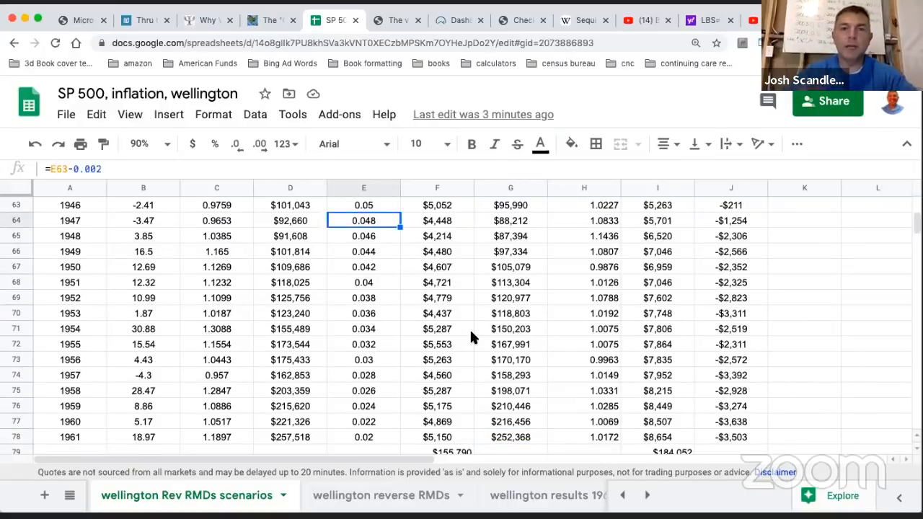
Compare the 1961 remaining balance and average reverse RMD withdrawal with the total withdrawals of both methods in F79 and I79
scroll(471, 336, down, 1)
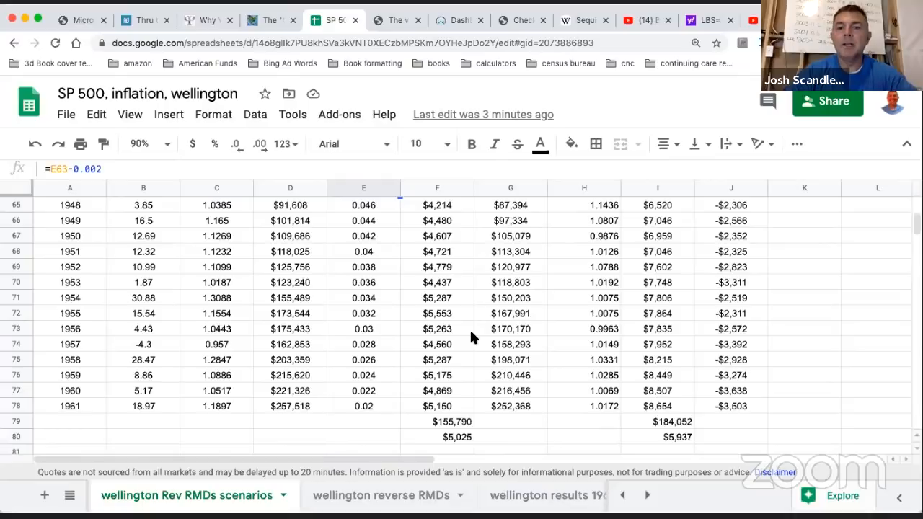
click(509, 407)
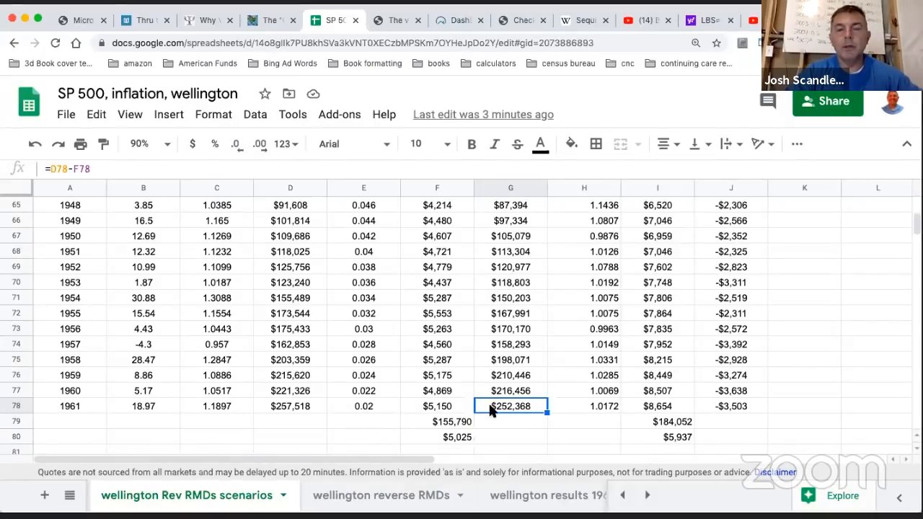
click(462, 438)
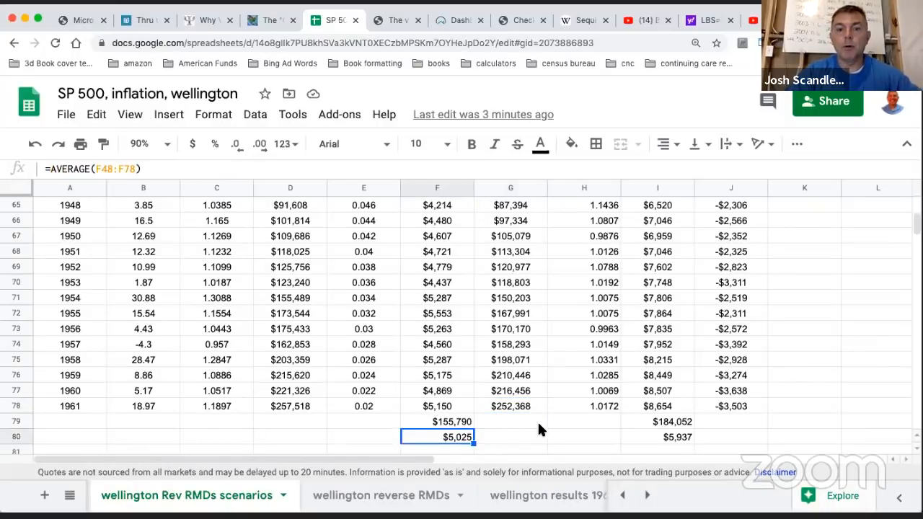
click(456, 426)
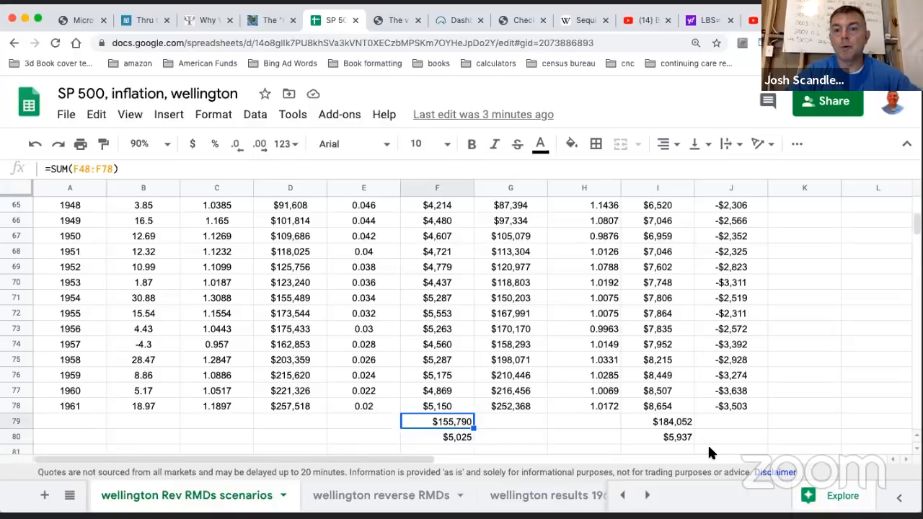
click(670, 426)
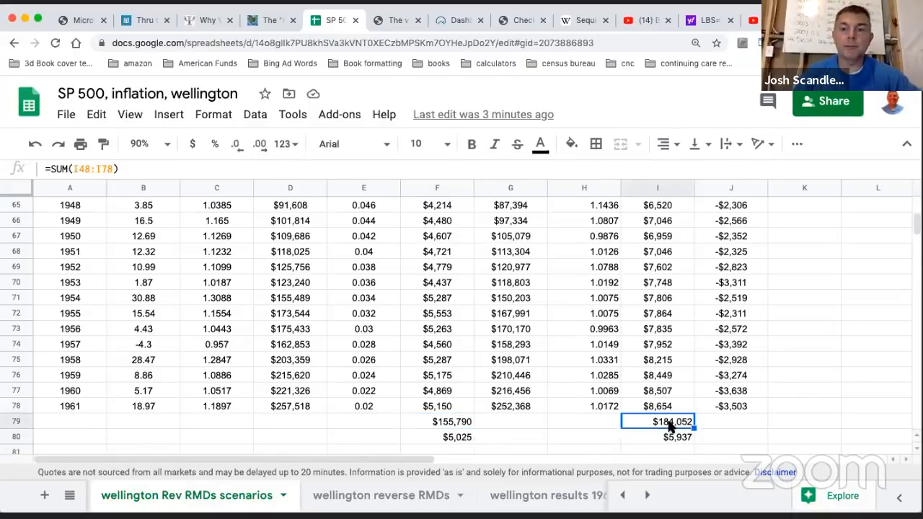
Check the 1931 scenario's average and total inflation-adjusted withdrawals in I80 and I79, and glance at the 1966 scenario below
click(669, 438)
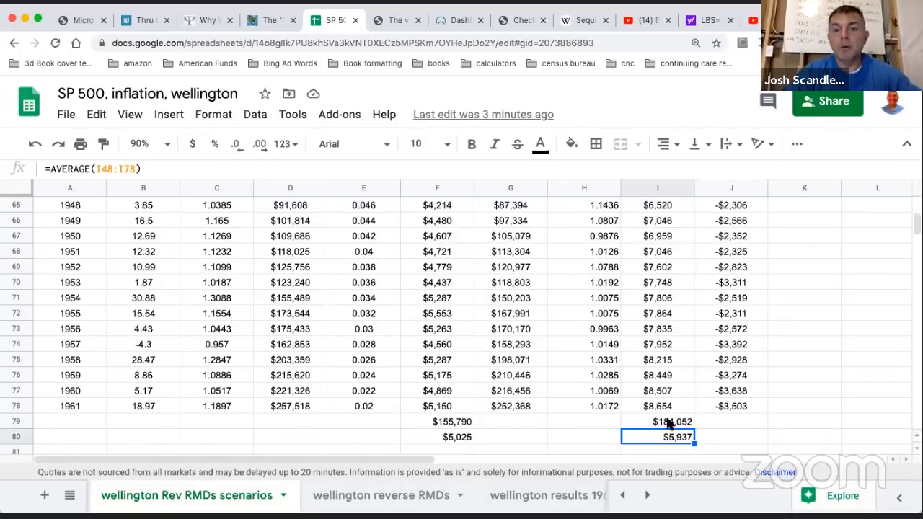
click(670, 424)
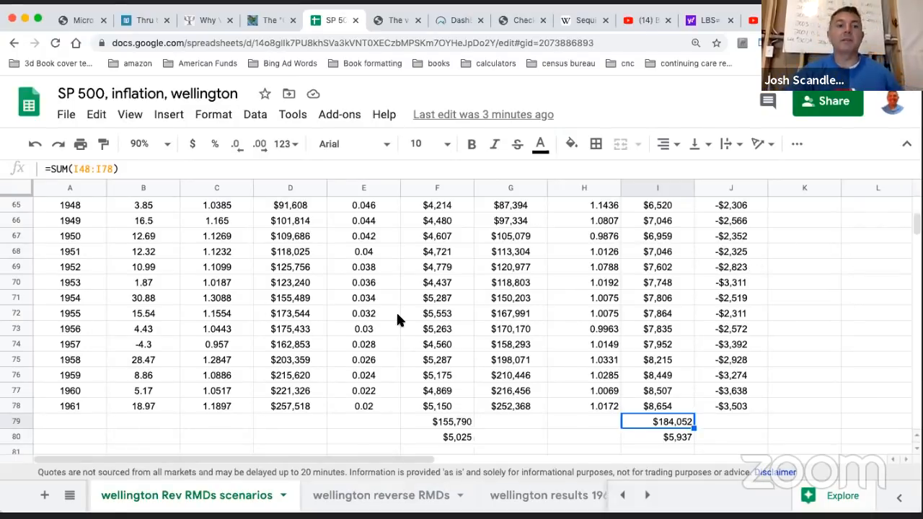
scroll(398, 320, down, 5)
scroll(398, 319, down, 1)
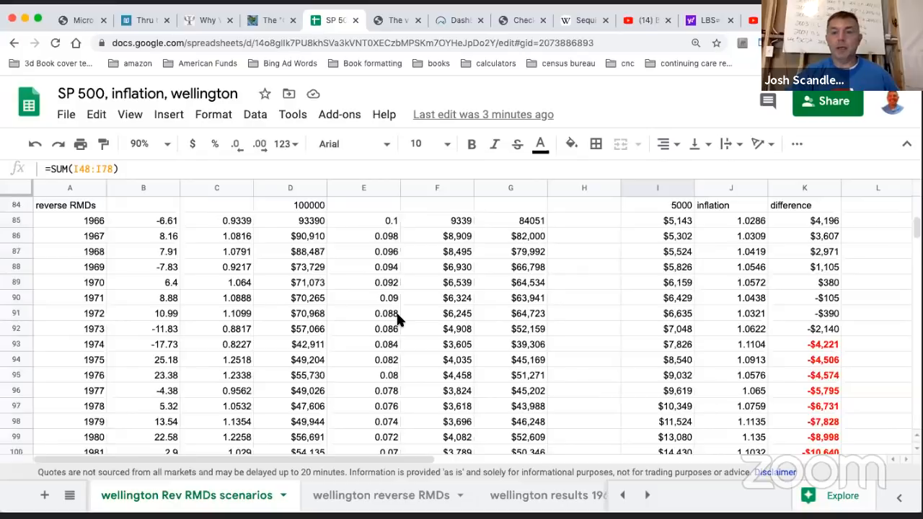
scroll(398, 320, up, 2)
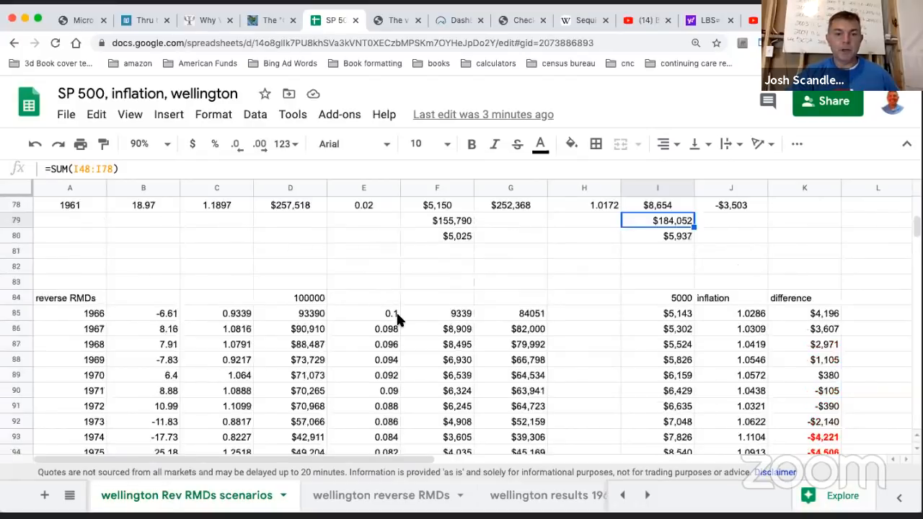
Review the Wellington 1930 and 1931 results tables, checking the 12% total distribution and the 5% inflation-adjusted outcomes
scroll(398, 320, down, 20)
scroll(398, 320, down, 10)
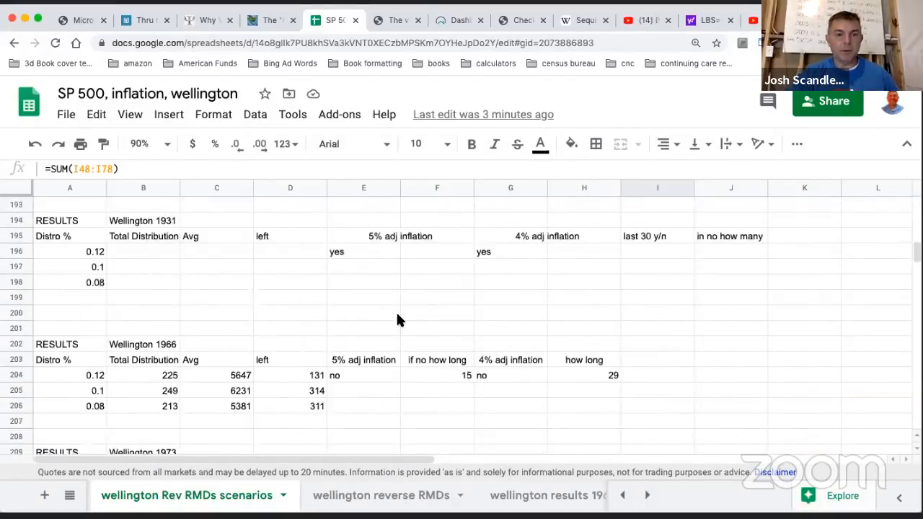
scroll(398, 320, up, 2)
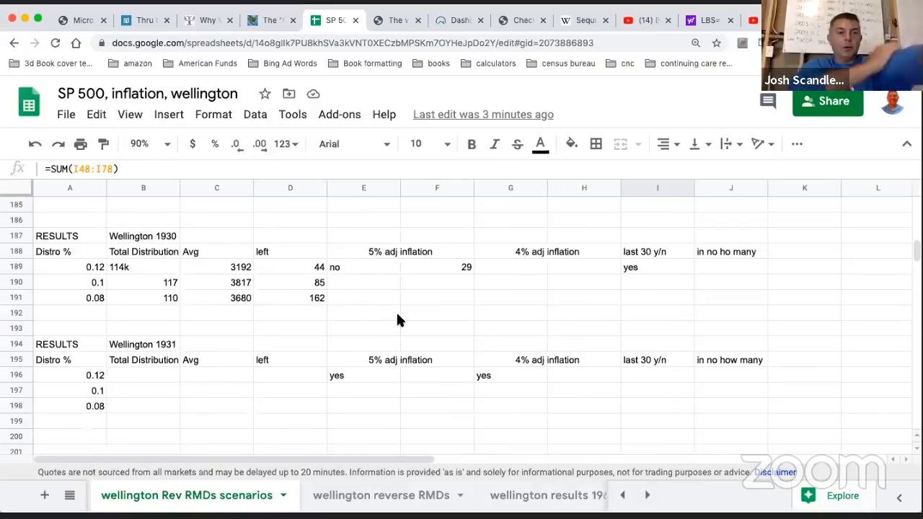
click(152, 268)
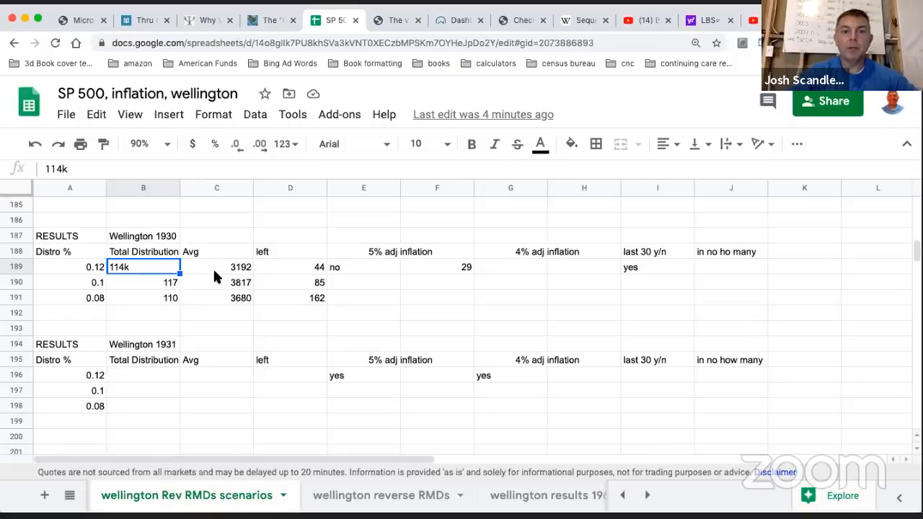
click(344, 267)
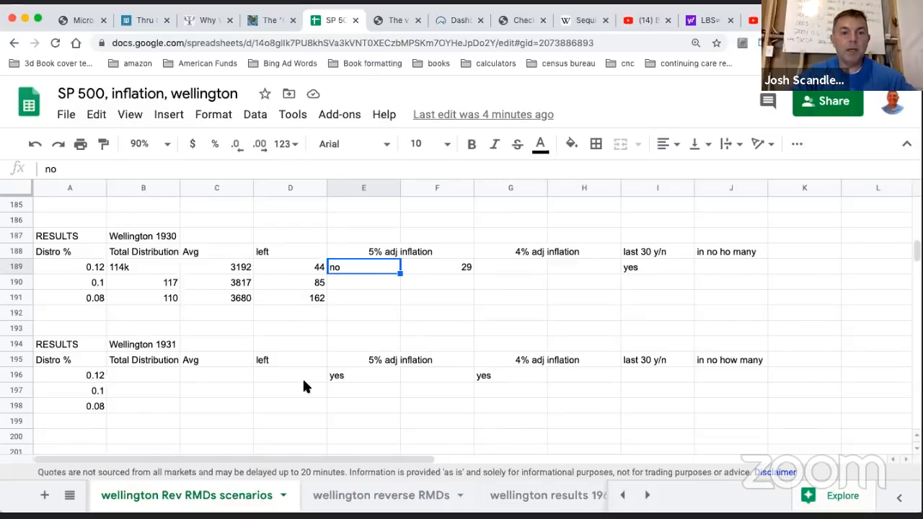
click(439, 375)
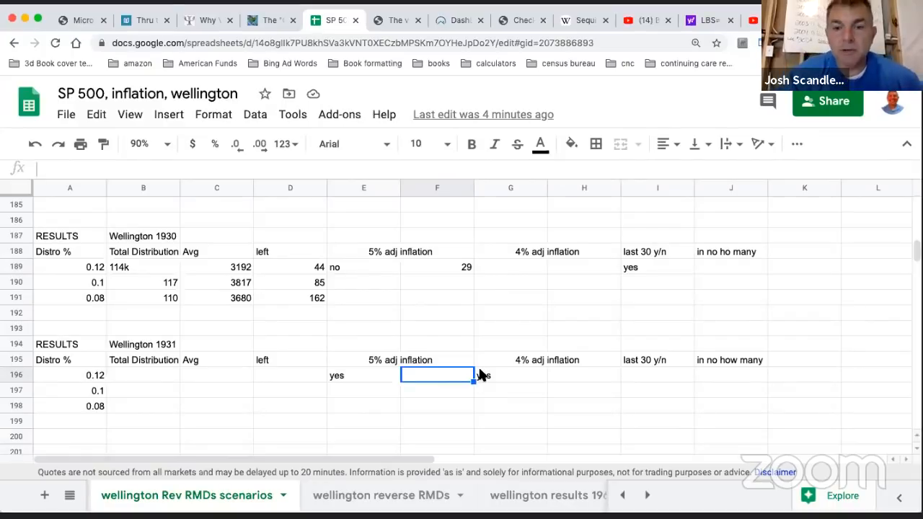
Check in the Wellington 1966 results whether 5% and 4% inflation-adjusted withdrawals lasted, and for how long
scroll(480, 374, down, 4)
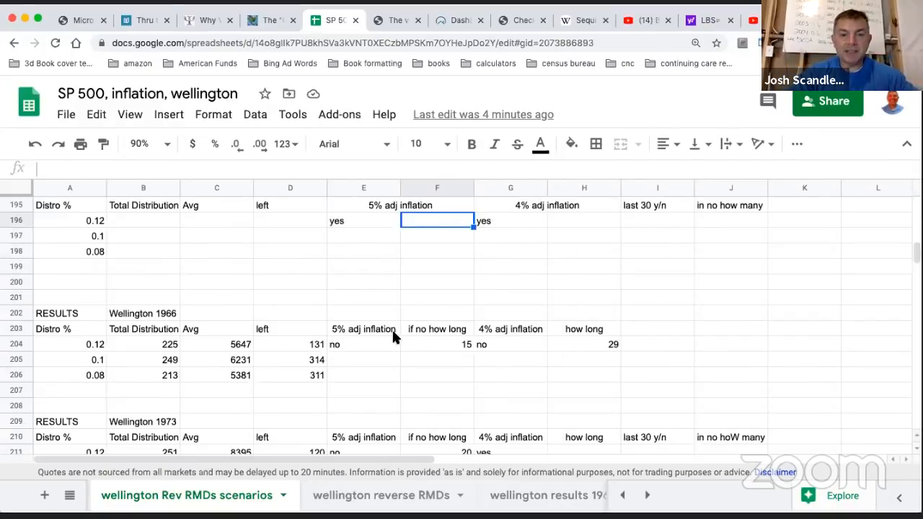
click(365, 345)
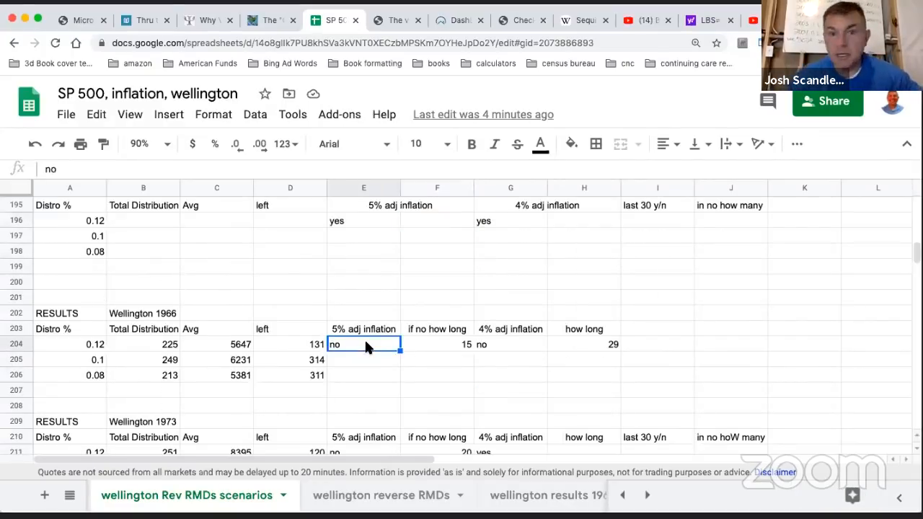
click(506, 346)
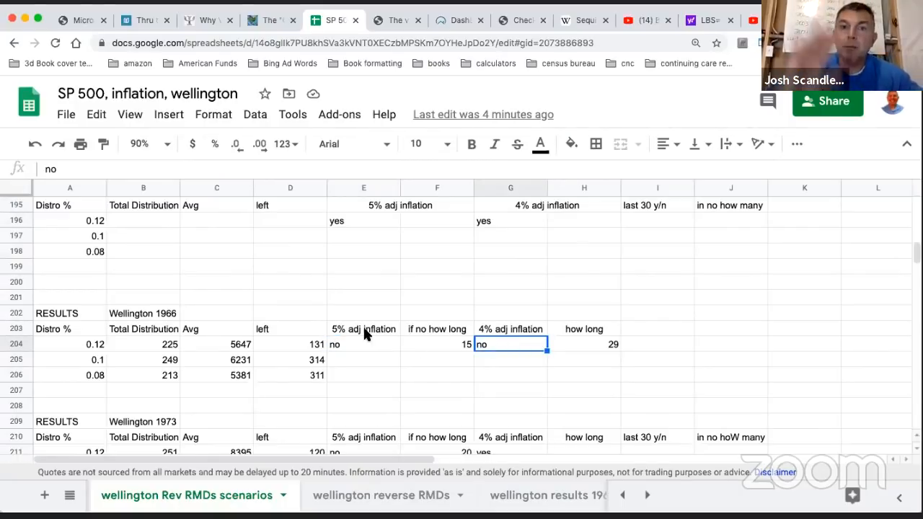
click(420, 348)
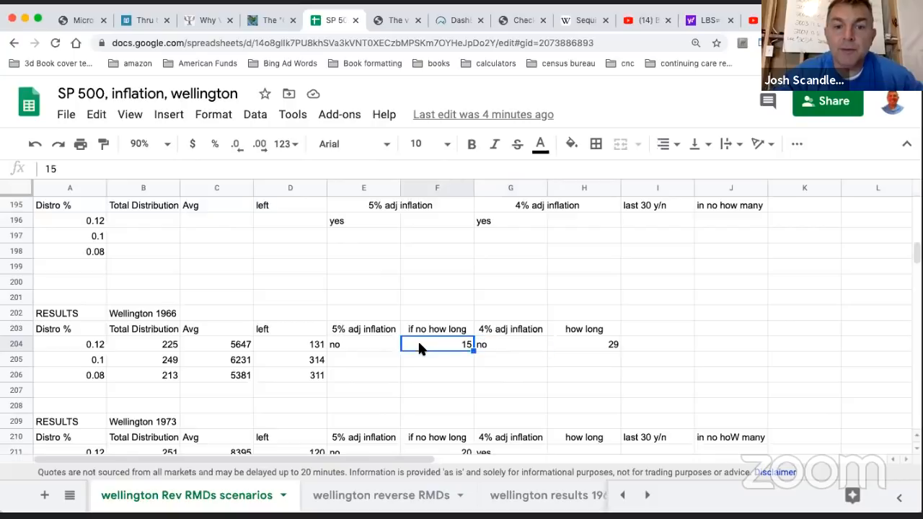
click(506, 345)
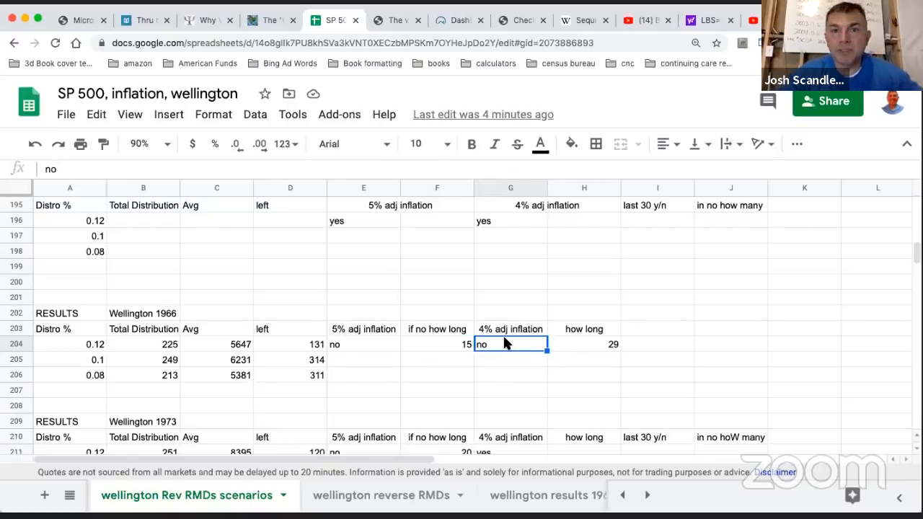
click(579, 350)
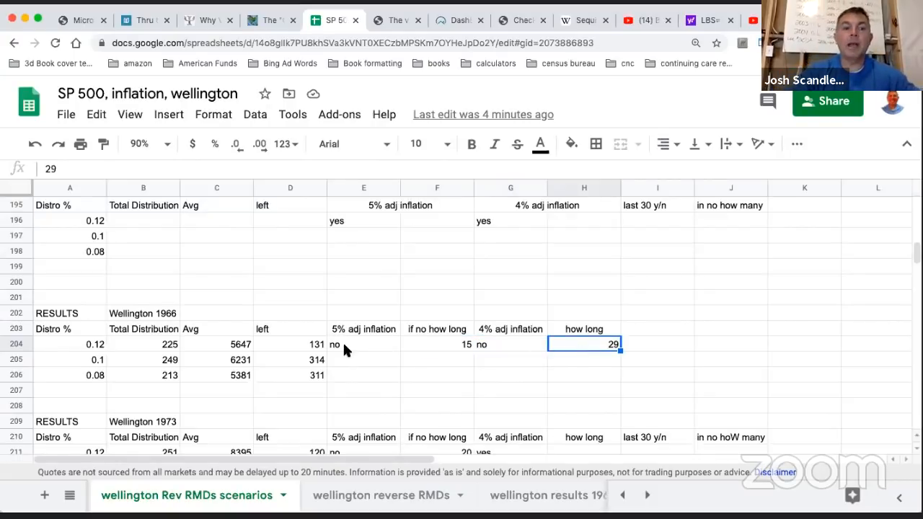
Compare the 5% and 4% inflation-adjusted outcomes in the Wellington 1973 results, and return to the 1930 scenario at the sheet's start
scroll(344, 350, down, 4)
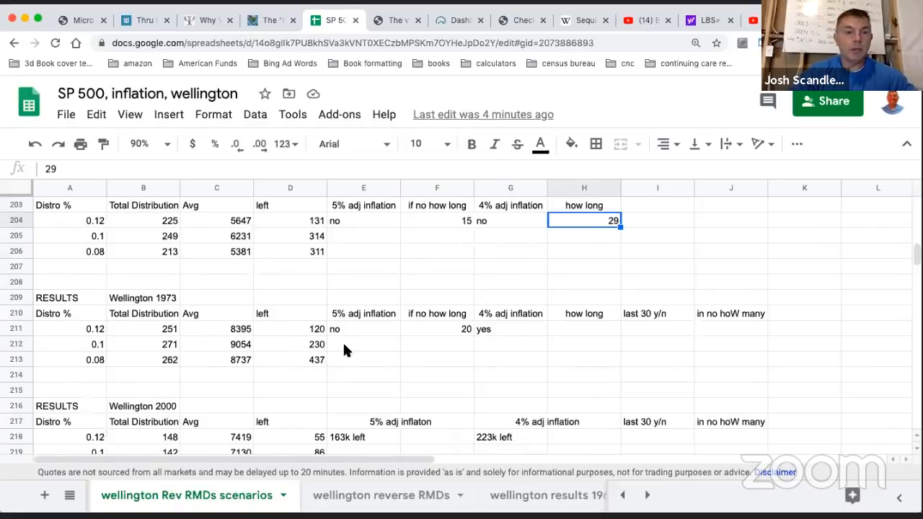
click(365, 329)
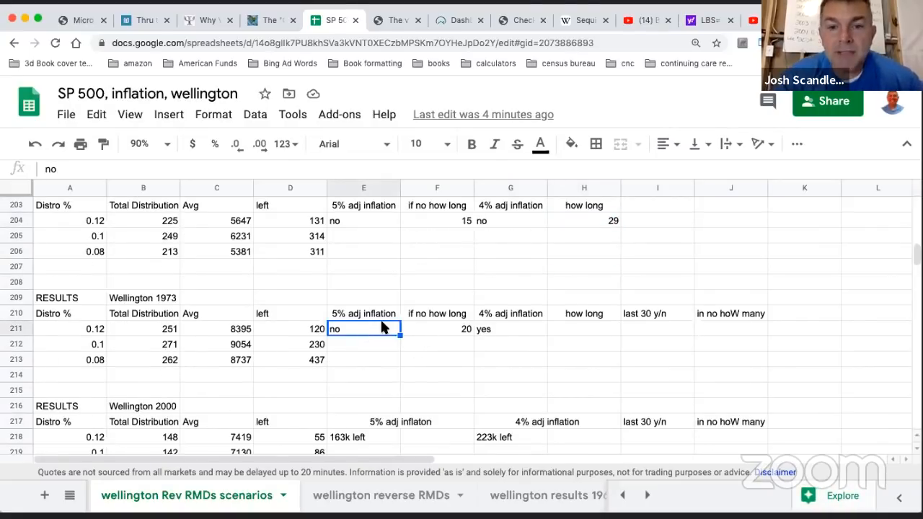
click(488, 328)
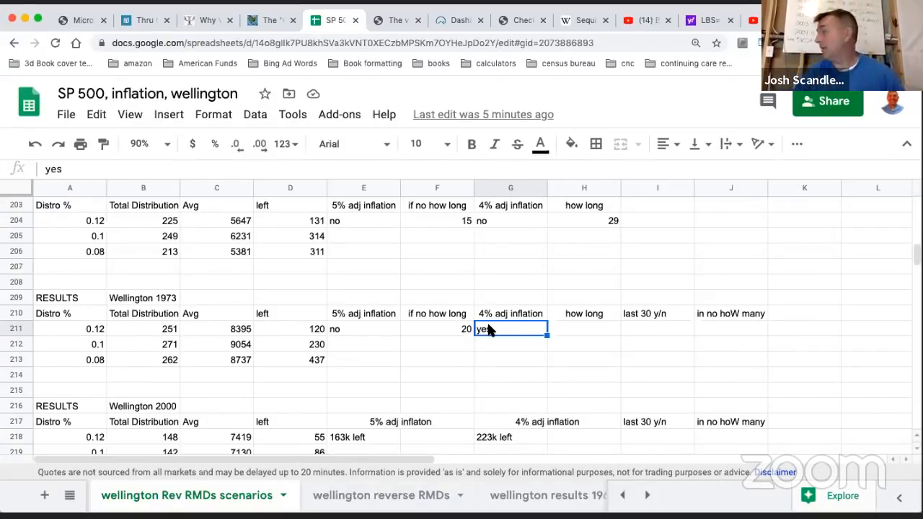
scroll(488, 330, down, 1)
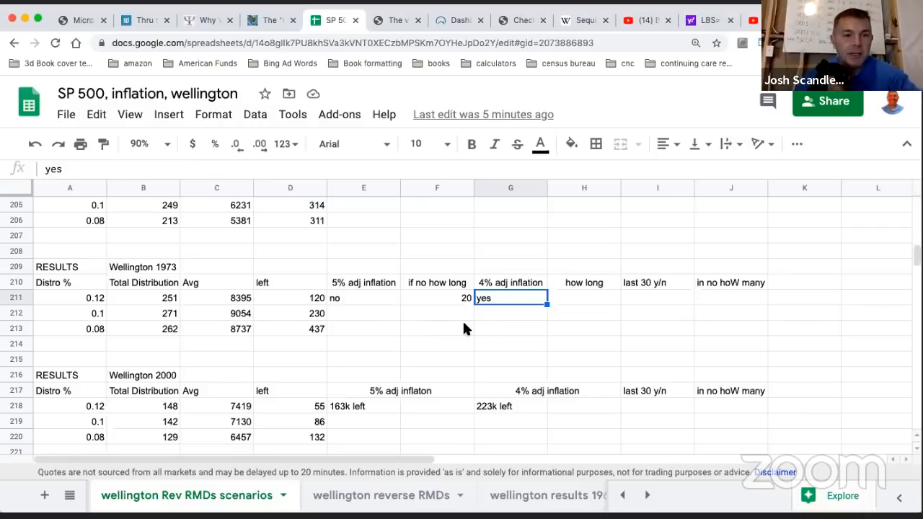
click(353, 297)
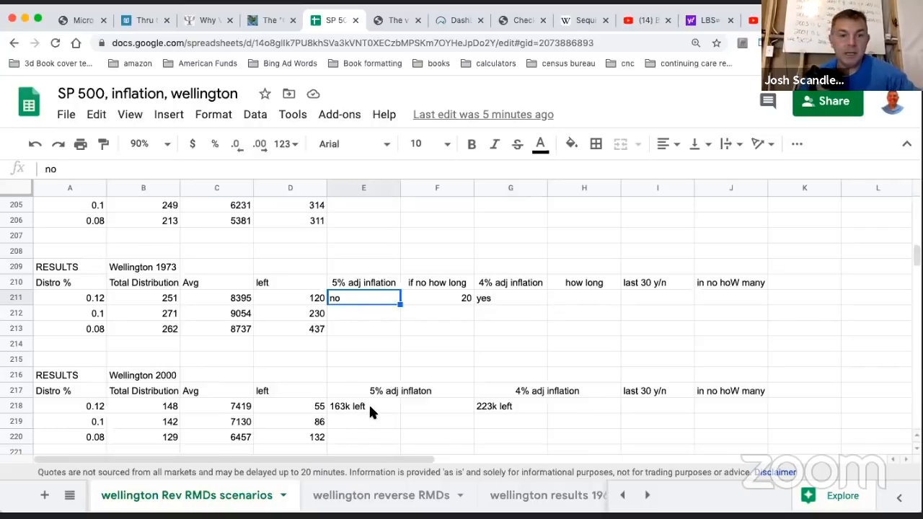
scroll(401, 361, up, 20)
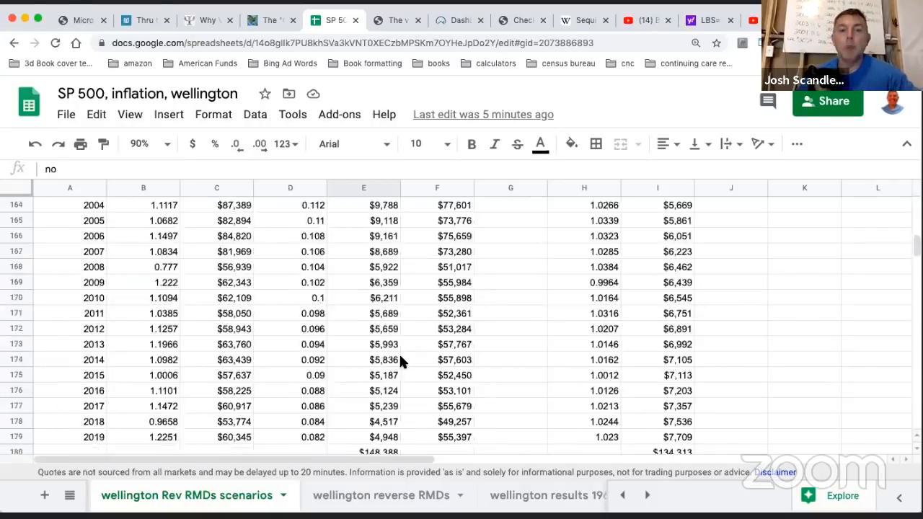
scroll(401, 361, up, 9)
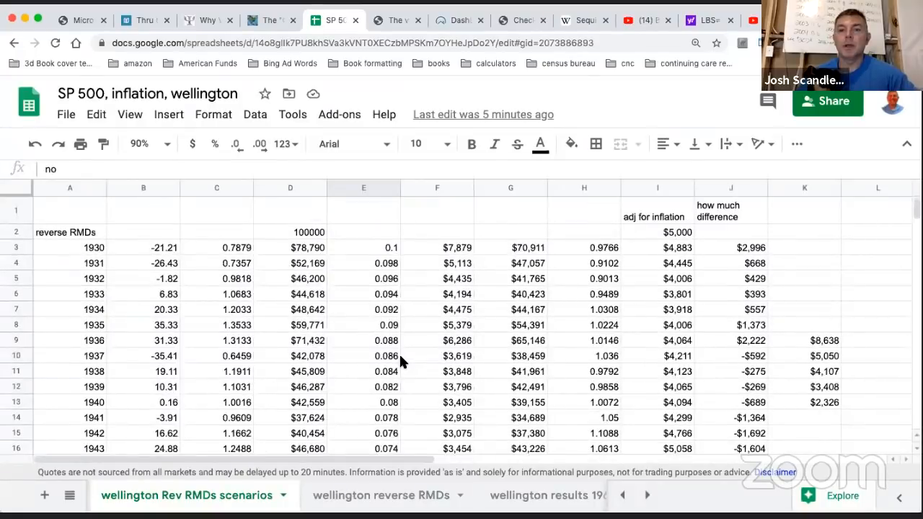